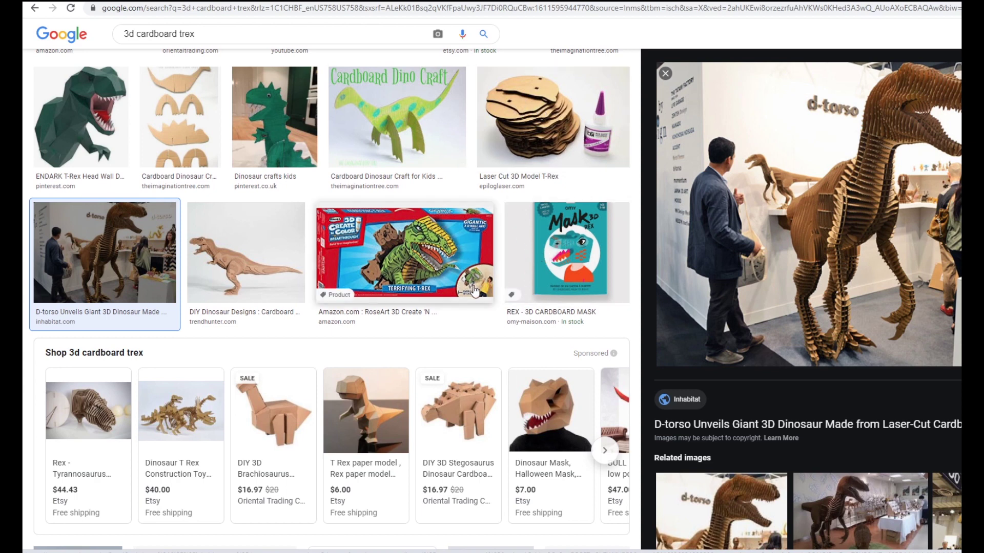
# - Close the T-Rex image preview and open Epilog Laser's 'Laser Cut Cardboard Model of a T-Rex Head' page
pyautogui.click(665, 73)
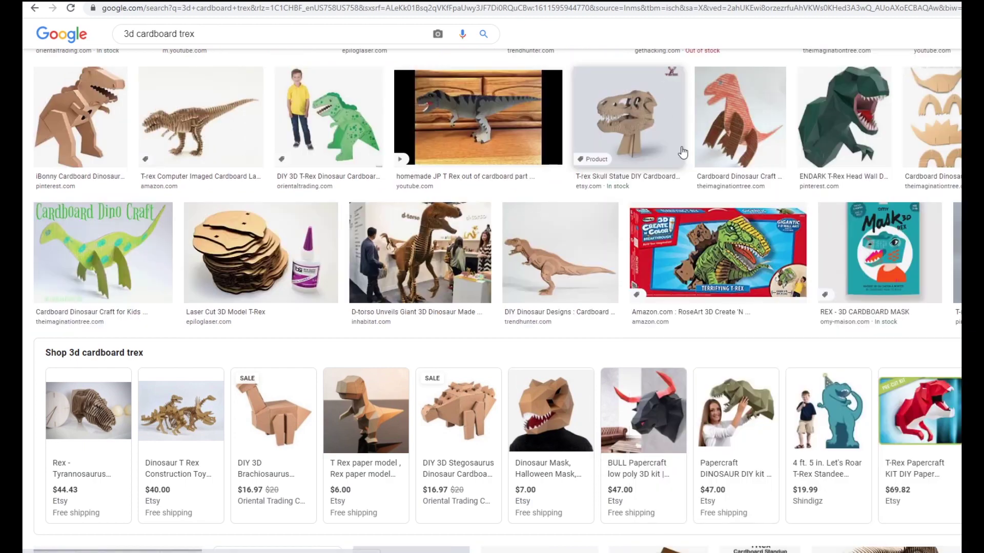
pyautogui.scroll(5, 606, 220)
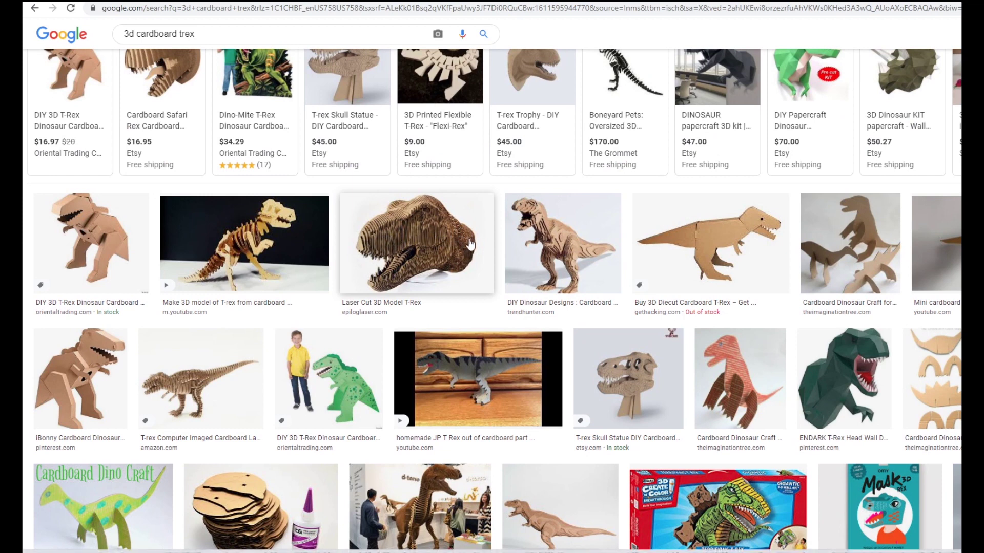
pyautogui.click(492, 1)
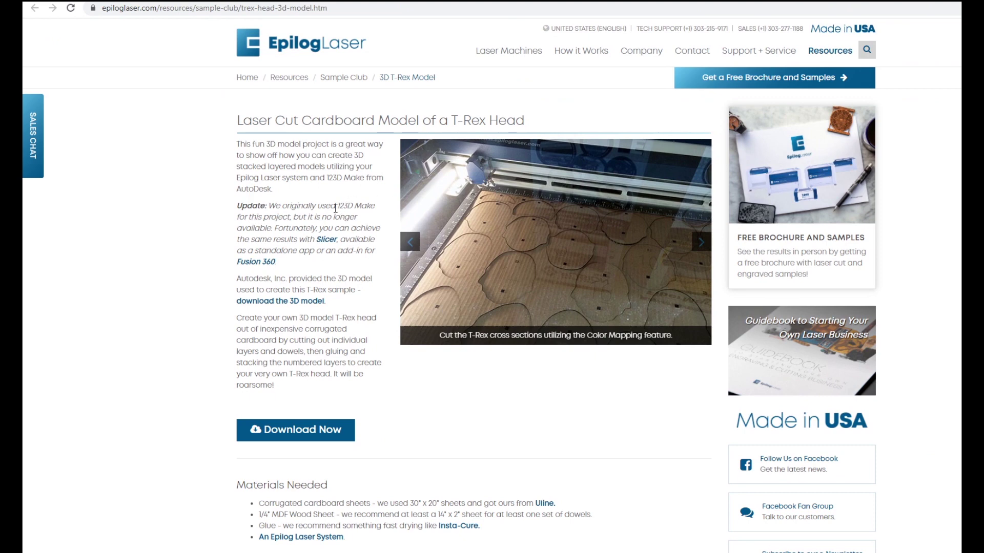
pyautogui.moveTo(338, 207); pyautogui.dragTo(370, 207)
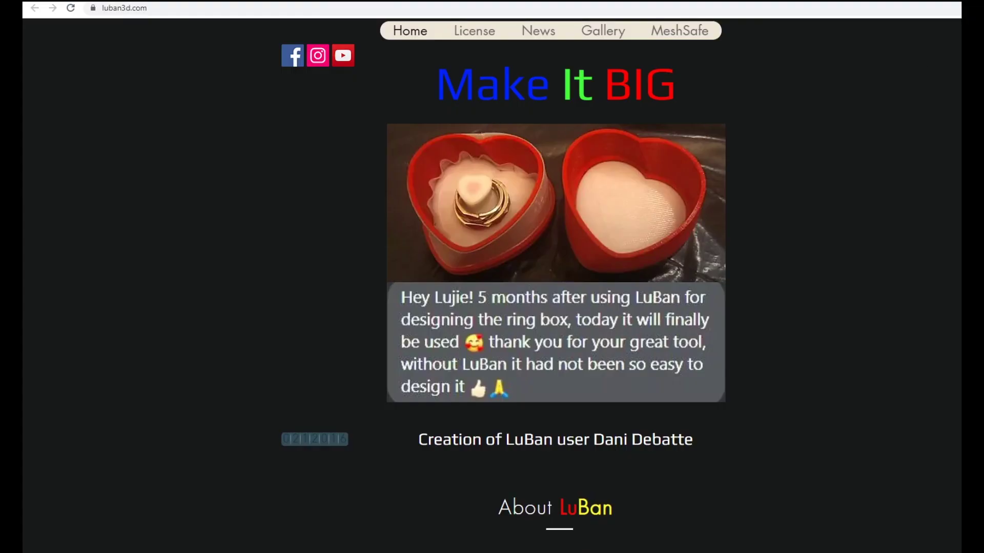
# - Scroll the luban3d.com home page through Main Feature, Mesh Processing and the Lithophane shapes gallery
pyautogui.scroll(-20, 558, 287)
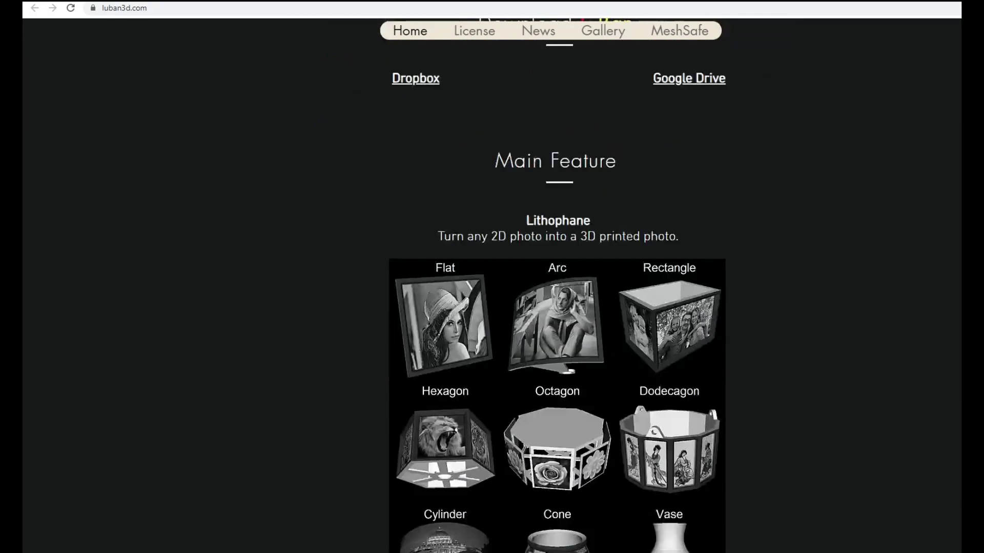
pyautogui.scroll(4, 559, 286)
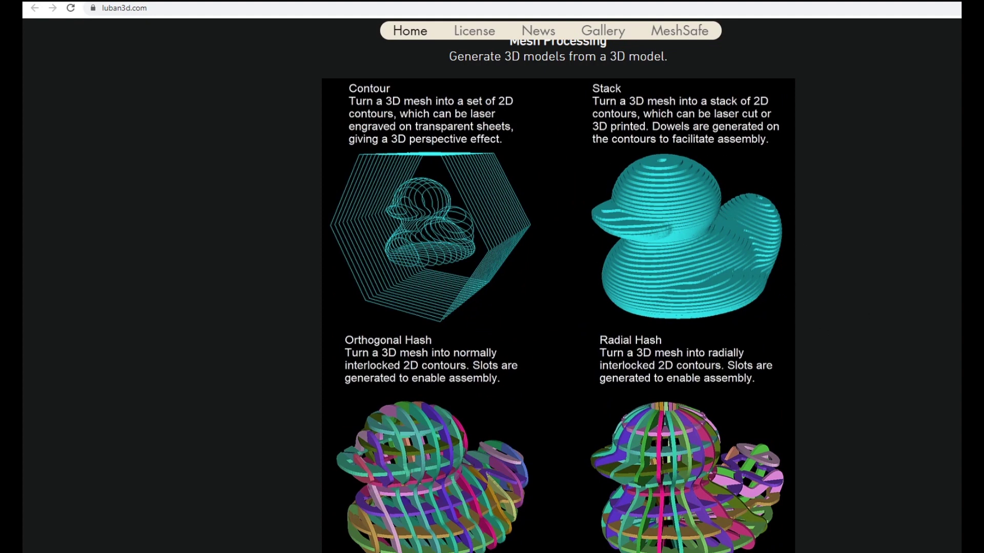
pyautogui.scroll(-2, 204, 340)
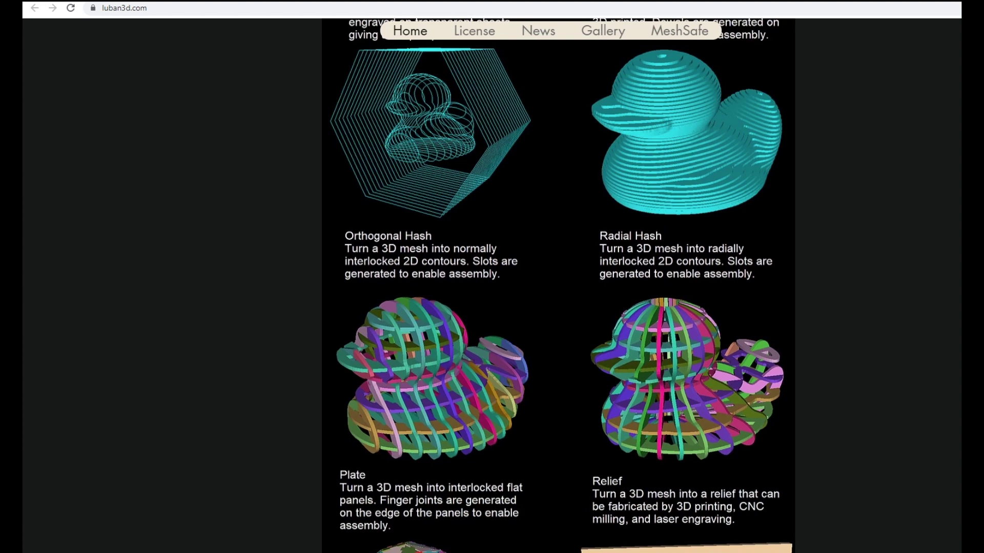
pyautogui.scroll(20, 558, 287)
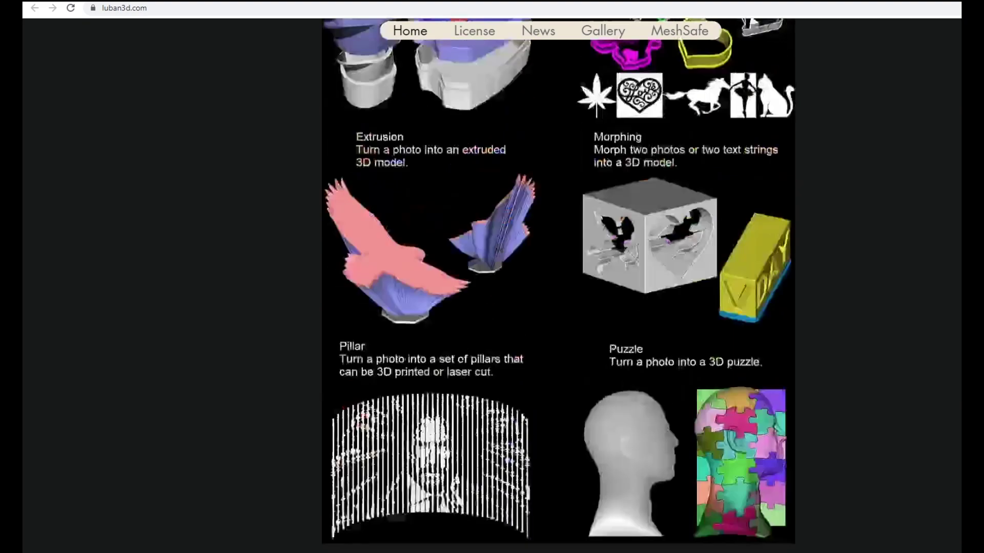
pyautogui.scroll(-2, 556, 297)
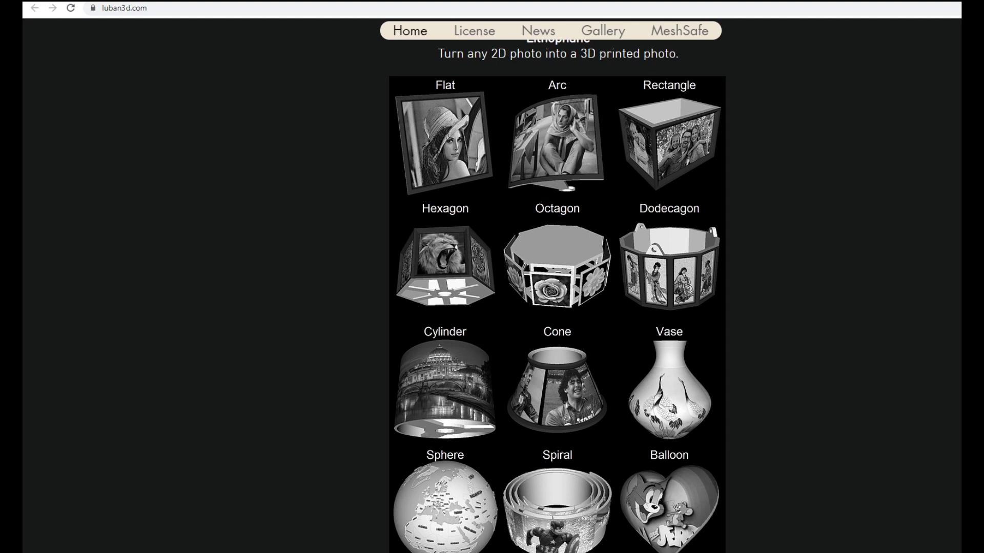
pyautogui.scroll(-1, 557, 291)
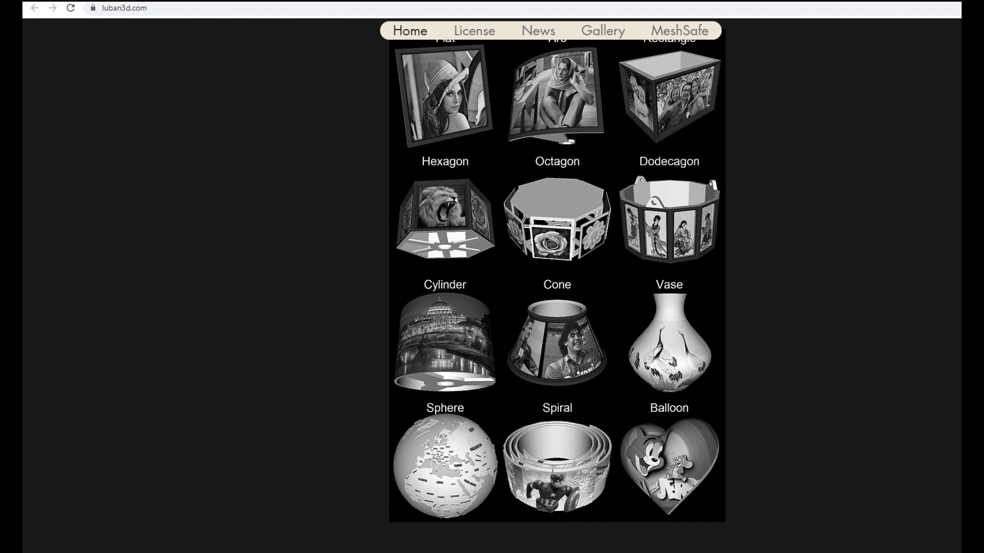
pyautogui.scroll(2, 557, 277)
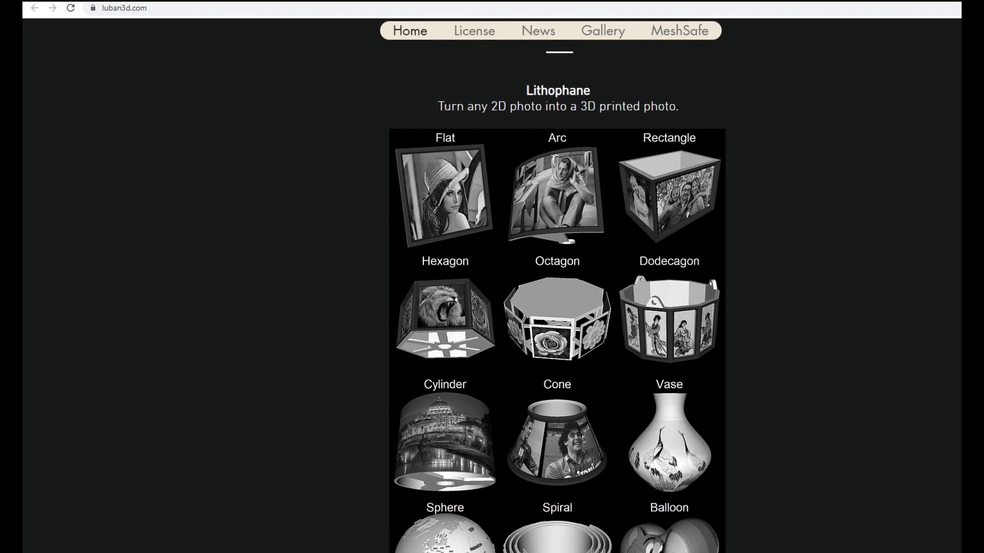
# - Open the Google Drive folder linked under Download LuBan
pyautogui.scroll(8, 556, 277)
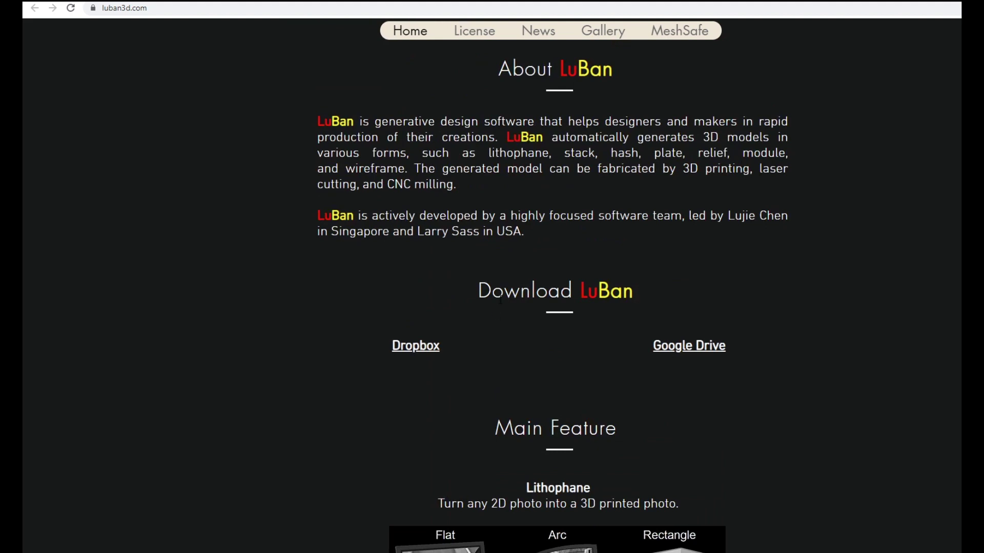
pyautogui.moveTo(479, 292); pyautogui.dragTo(643, 293)
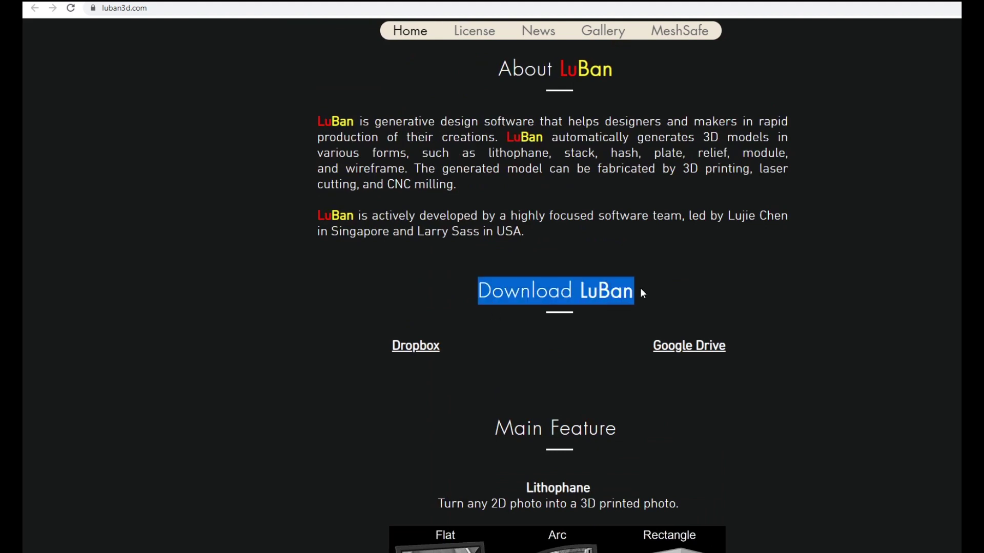
pyautogui.click(681, 351)
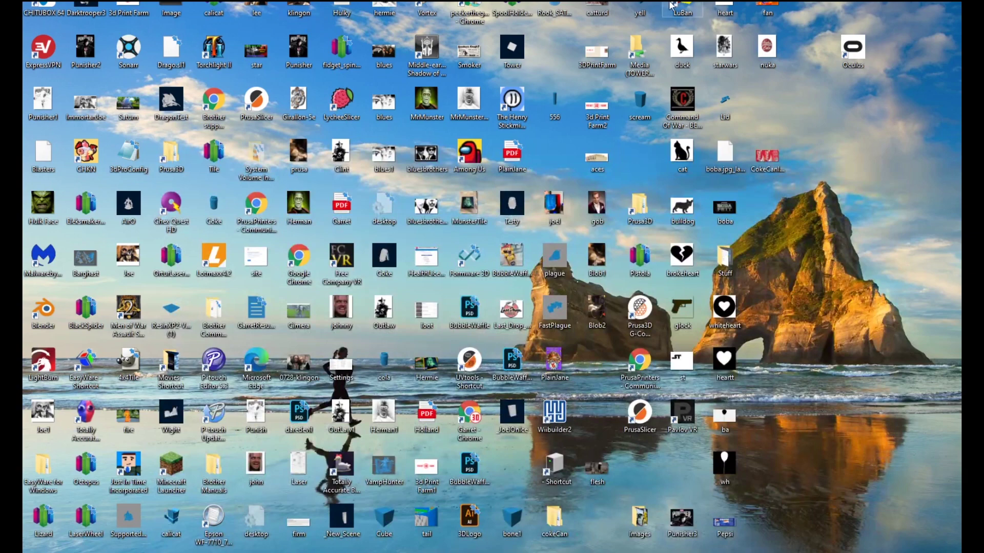
# - Launch LuBan full-screen and start a new lithophane via File > Create > Lithophane
pyautogui.doubleClick(678, 5)
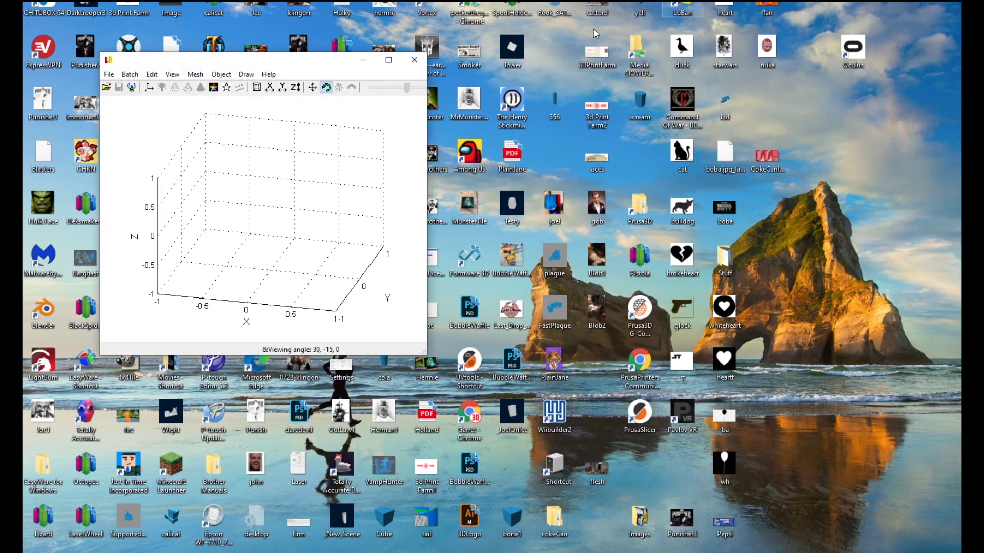
pyautogui.click(393, 56)
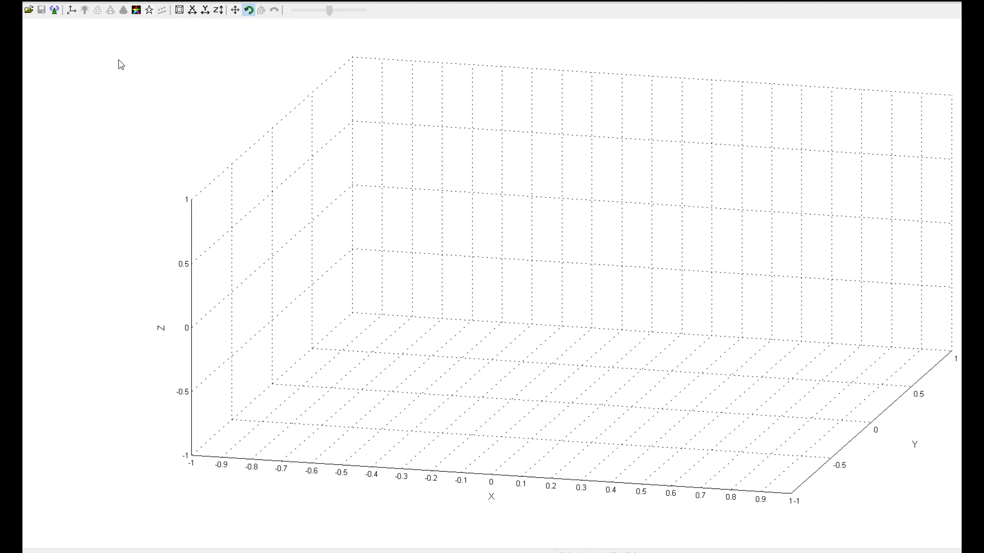
pyautogui.click(33, 2)
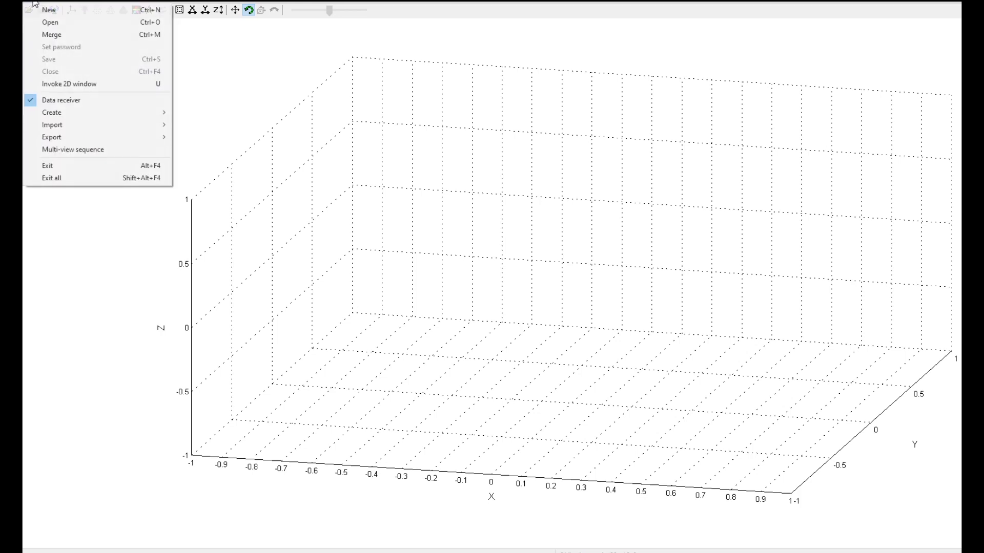
pyautogui.moveTo(105, 119)
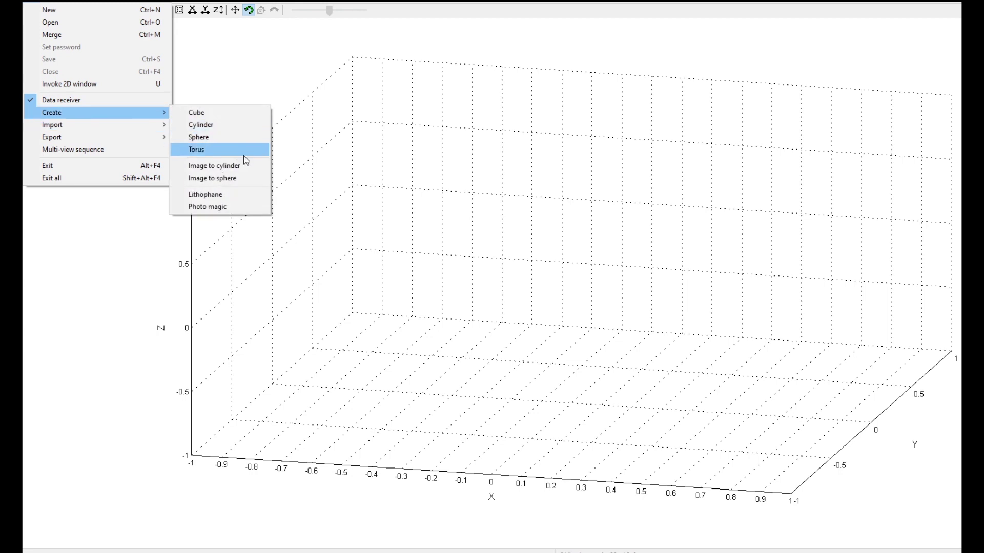
pyautogui.click(259, 199)
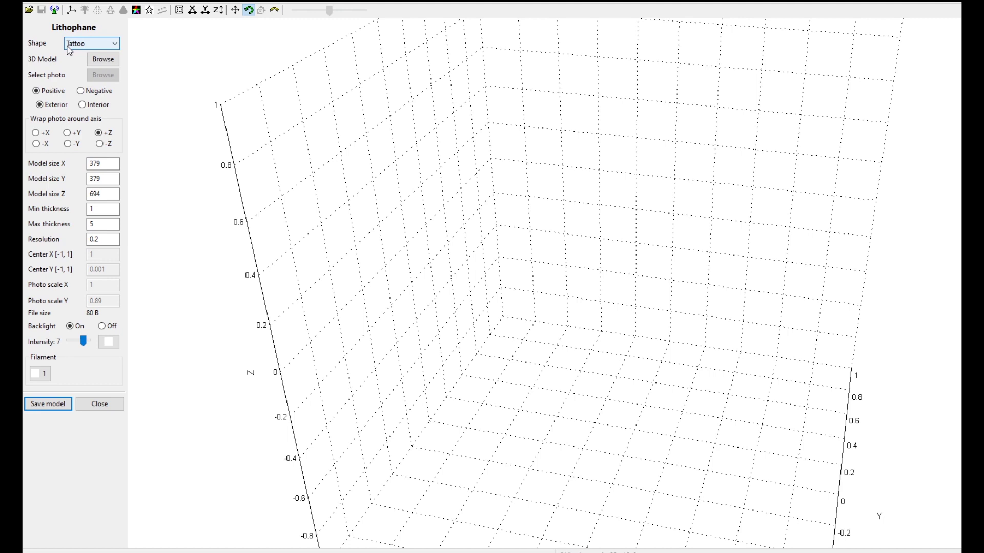
# - Review the lithophane Shape options and keep Tattoo selected
pyautogui.click(115, 45)
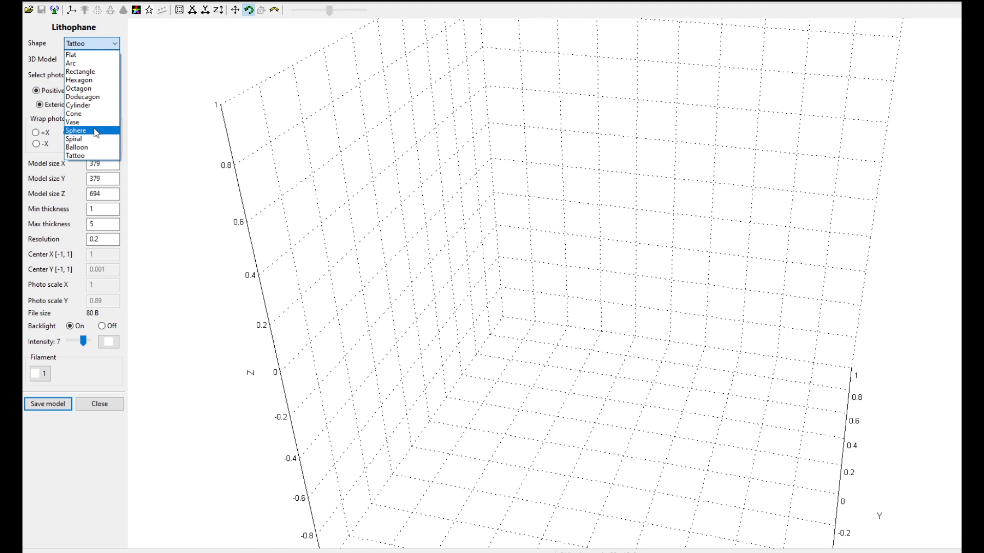
pyautogui.click(130, 26)
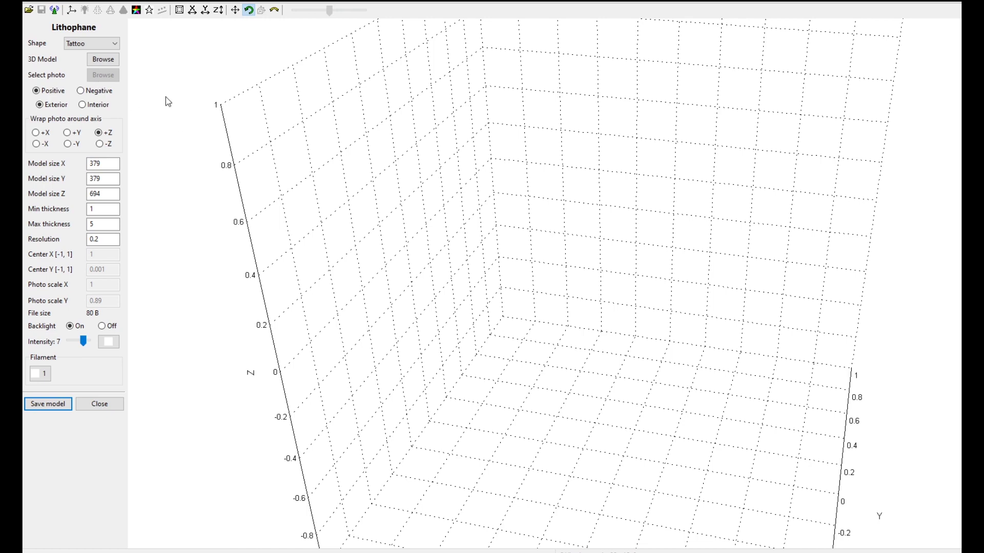
# - Load the Can model from Downloads as the lithophane base and select the Resolution value
pyautogui.click(111, 61)
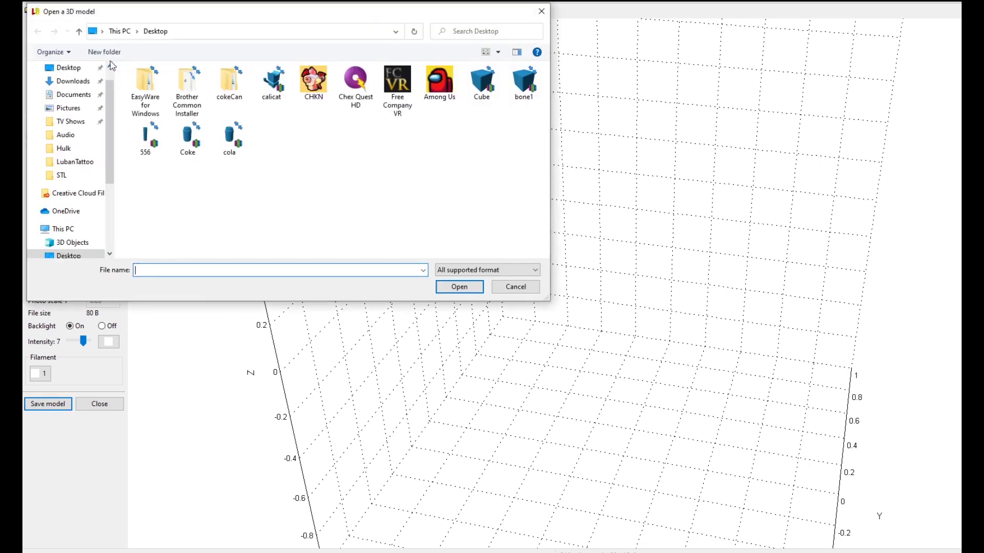
pyautogui.click(74, 83)
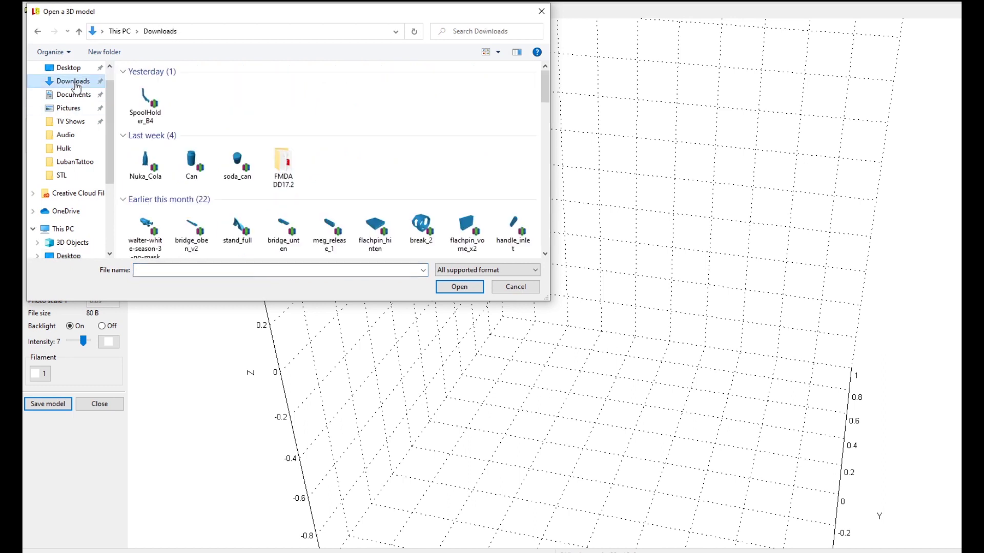
pyautogui.click(197, 177)
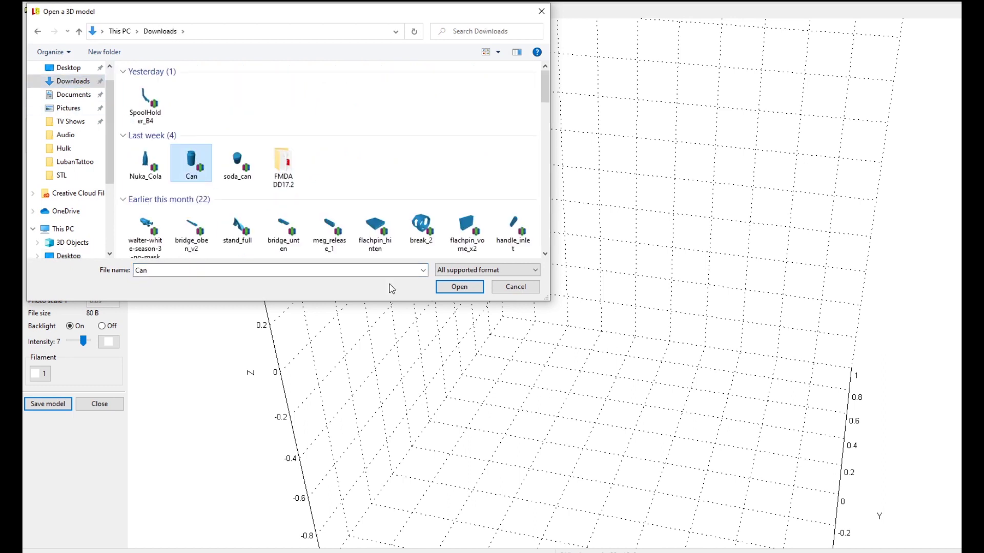
pyautogui.click(470, 291)
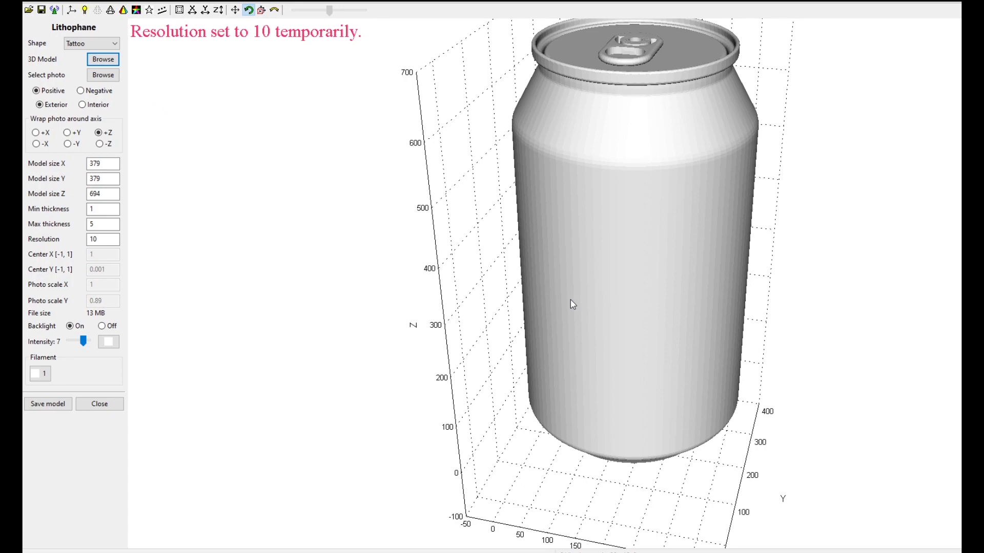
pyautogui.moveTo(569, 304); pyautogui.dragTo(547, 291)
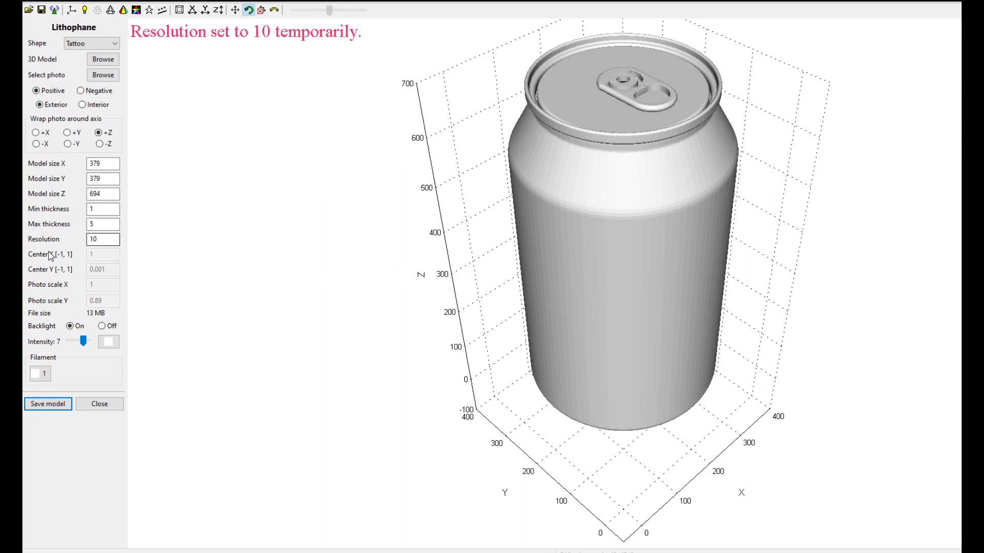
pyautogui.doubleClick(114, 242)
# - Wrap the CokeCanImage photo from the Desktop onto the can model
pyautogui.click(105, 77)
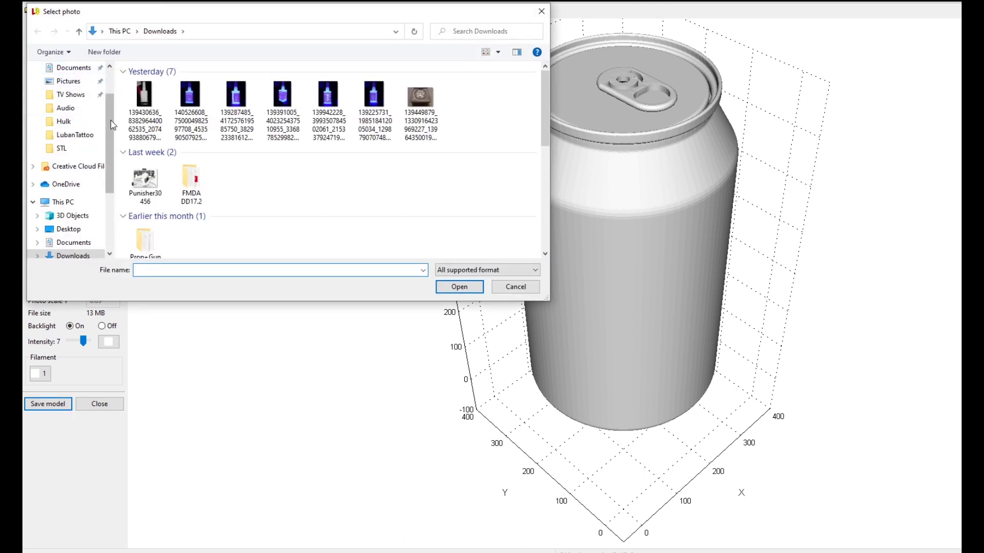
pyautogui.scroll(2, 107, 110)
pyautogui.click(68, 90)
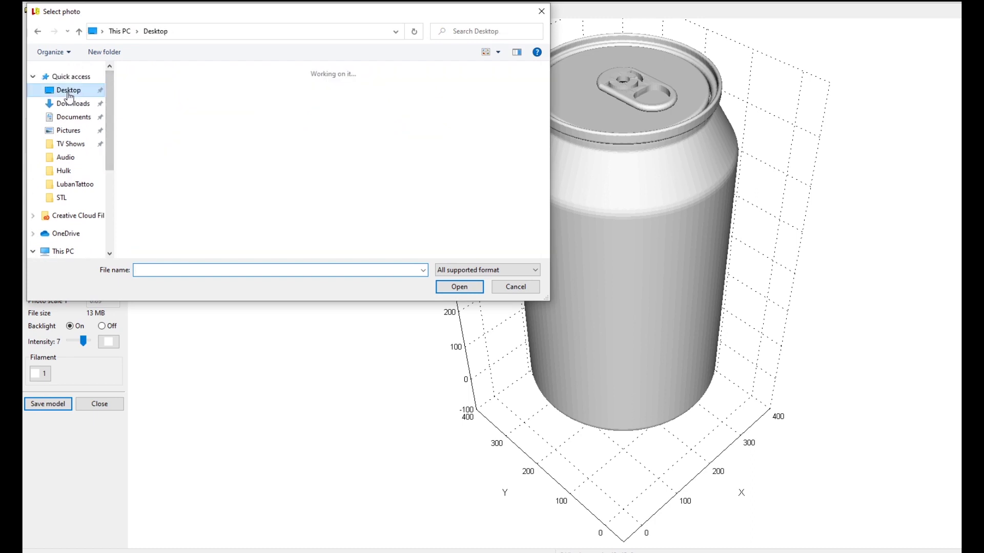
pyautogui.moveTo(545, 93); pyautogui.dragTo(546, 210)
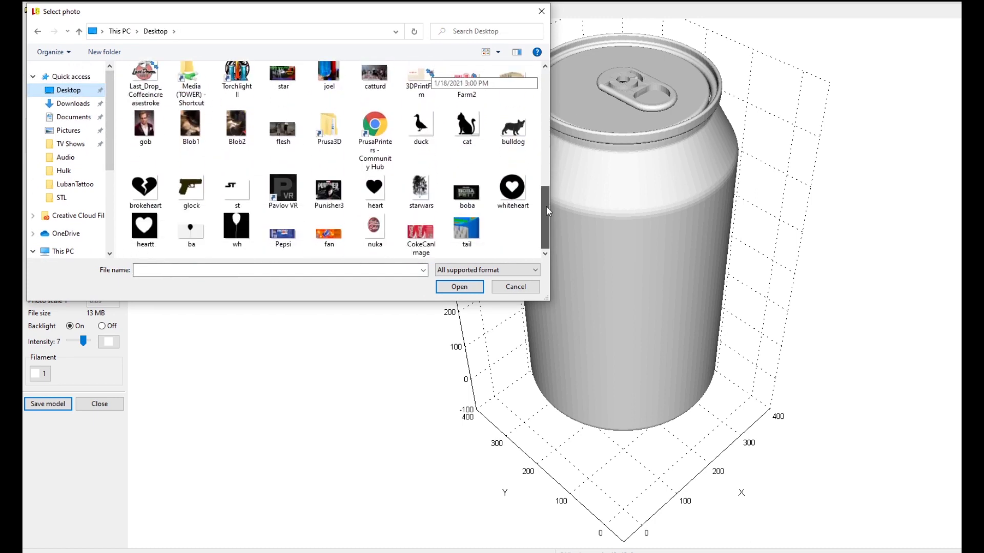
pyautogui.click(432, 238)
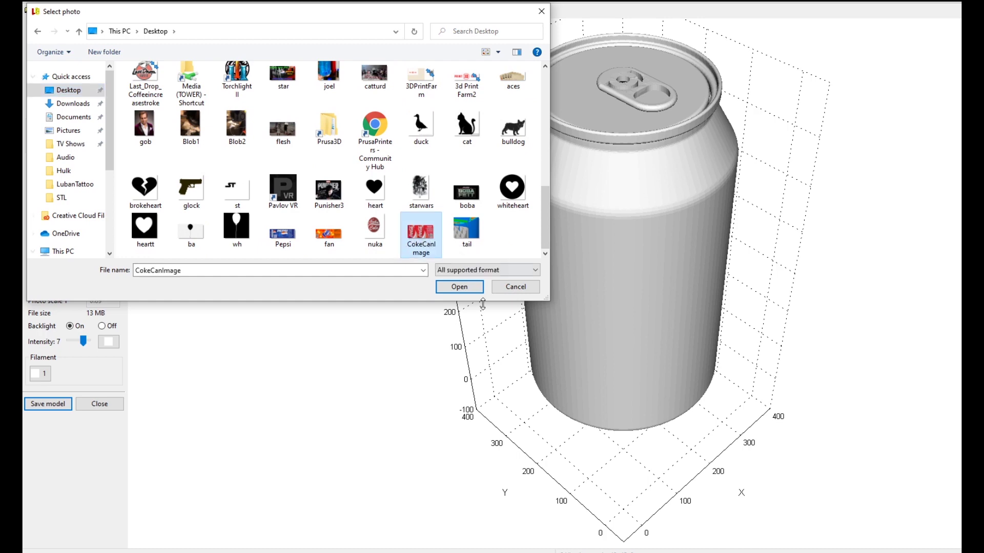
pyautogui.click(456, 288)
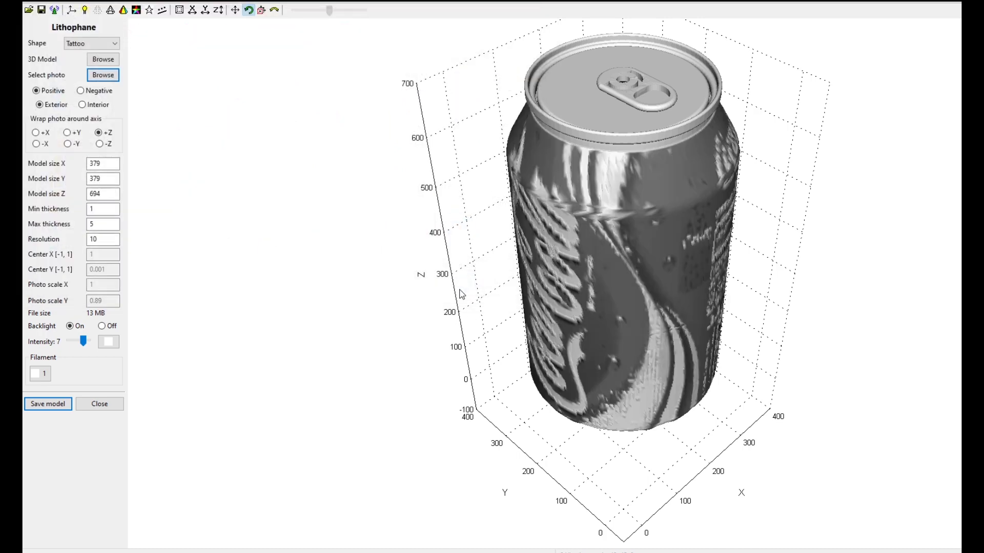
pyautogui.moveTo(746, 302); pyautogui.dragTo(449, 279)
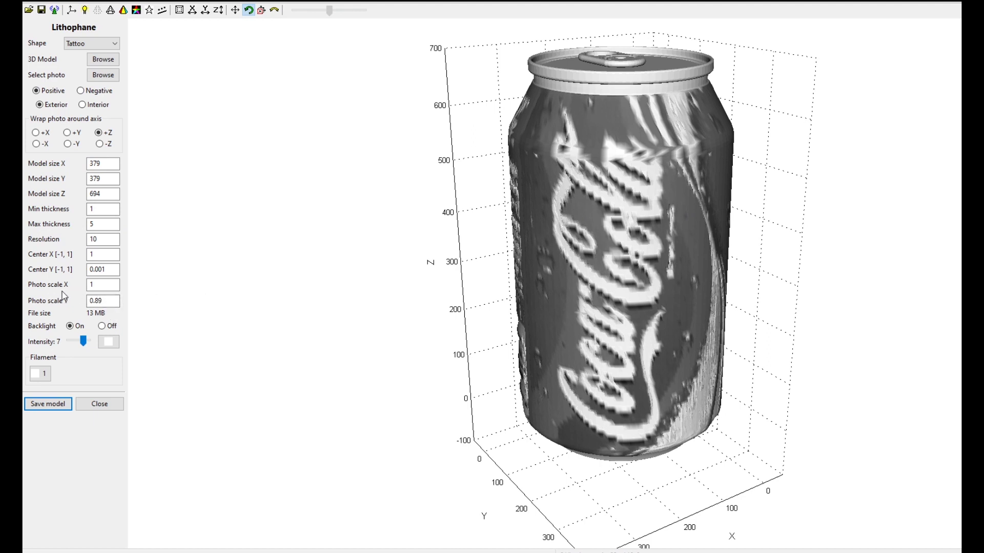
pyautogui.click(96, 286)
pyautogui.moveTo(111, 303); pyautogui.dragTo(33, 301)
pyautogui.write('1')
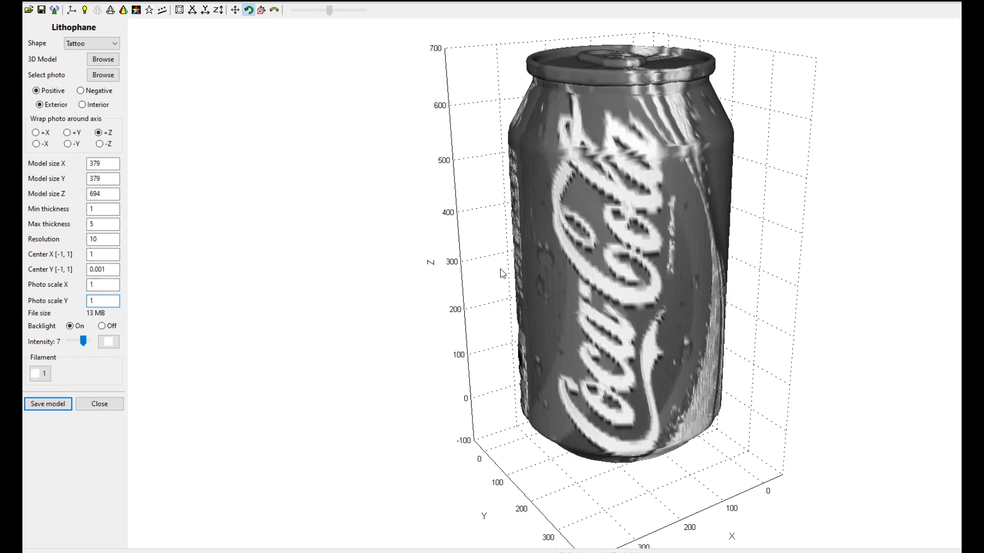
pyautogui.moveTo(503, 279); pyautogui.dragTo(505, 320)
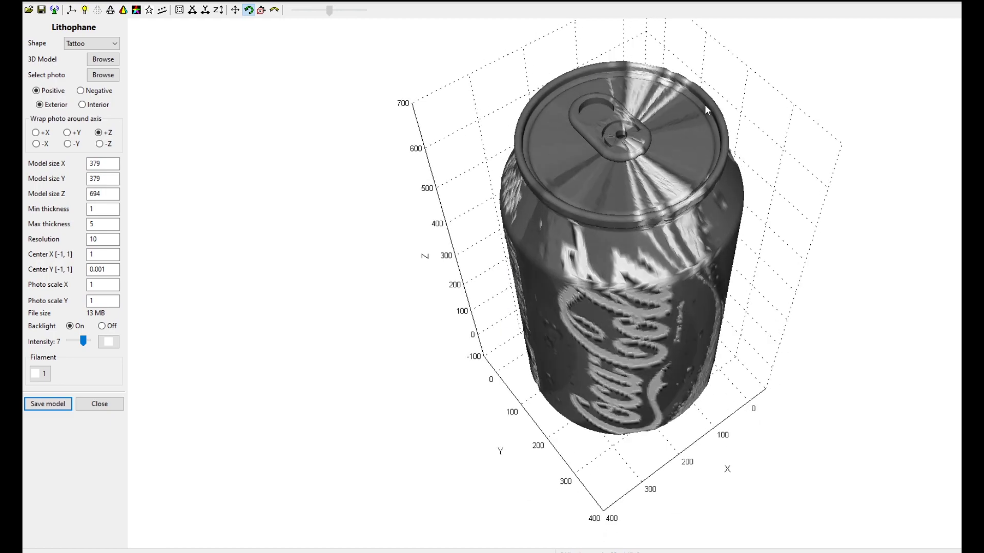
pyautogui.moveTo(608, 266); pyautogui.dragTo(617, 184)
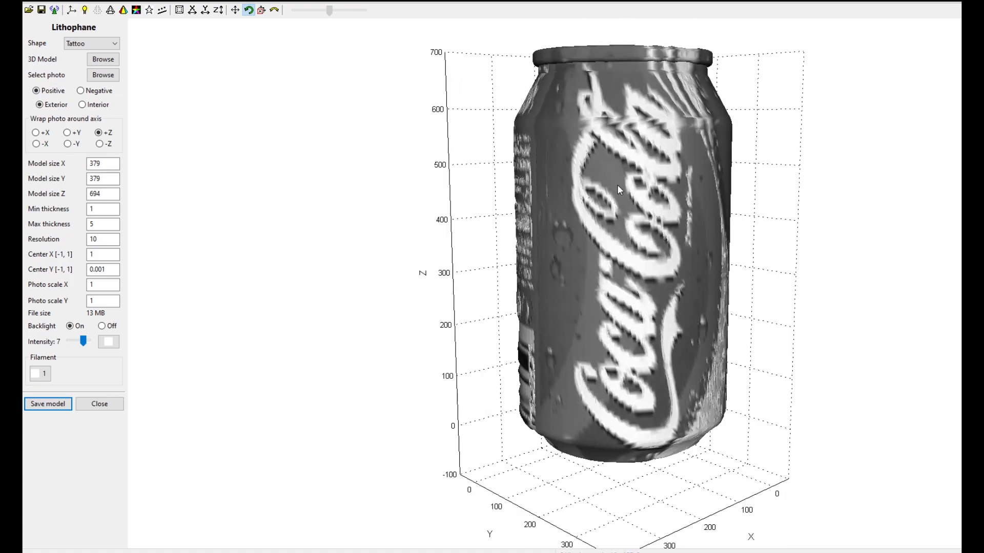
pyautogui.moveTo(110, 302); pyautogui.dragTo(30, 303)
pyautogui.write('.89')
pyautogui.press('Return')
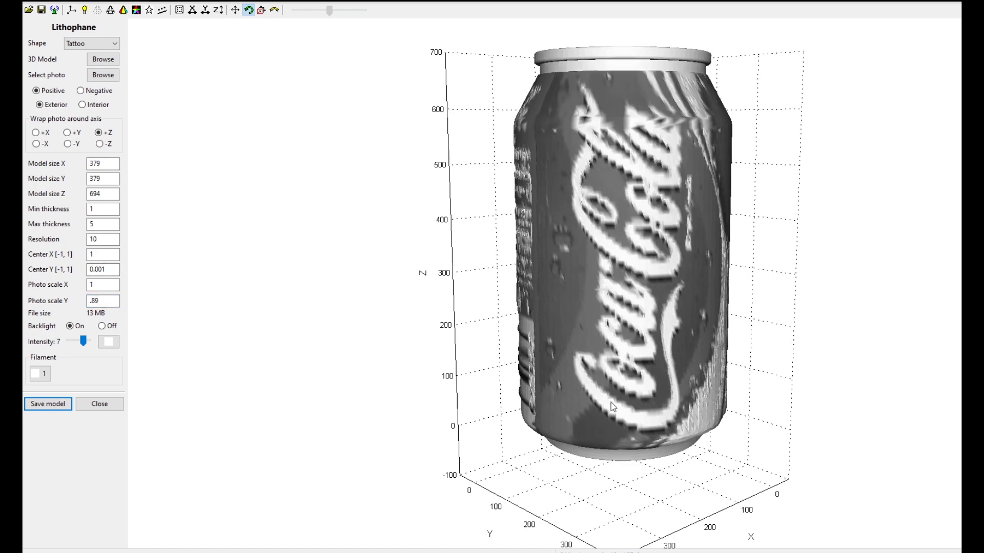
pyautogui.moveTo(611, 402); pyautogui.dragTo(592, 442)
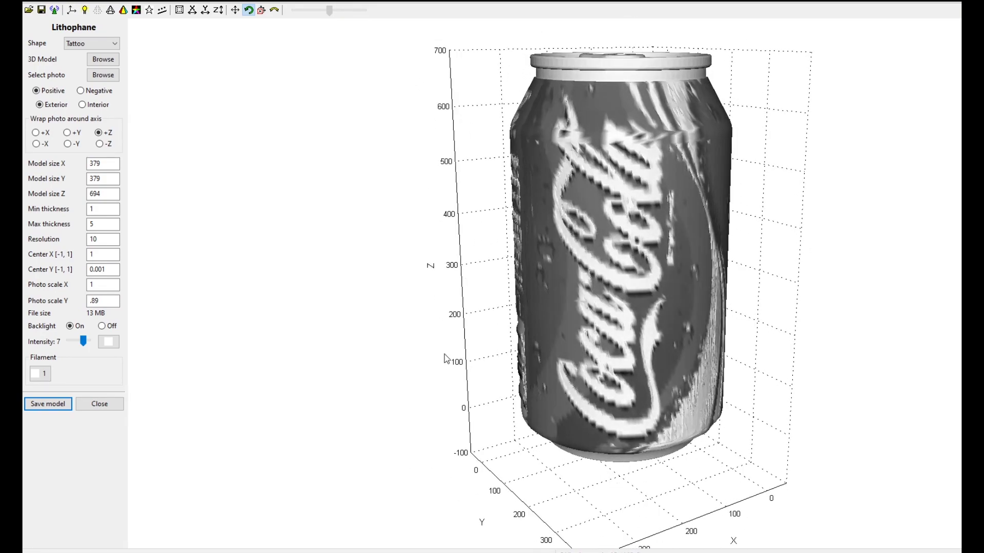
pyautogui.moveTo(661, 170); pyautogui.dragTo(636, 169)
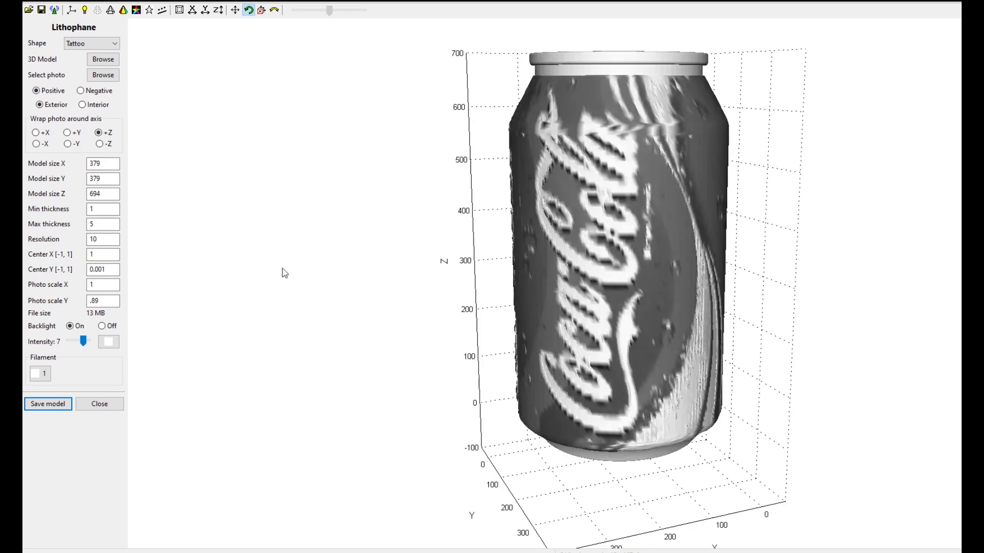
pyautogui.click(101, 267)
pyautogui.hotkey('shift', 'Tab')
pyautogui.moveTo(575, 267); pyautogui.dragTo(662, 281)
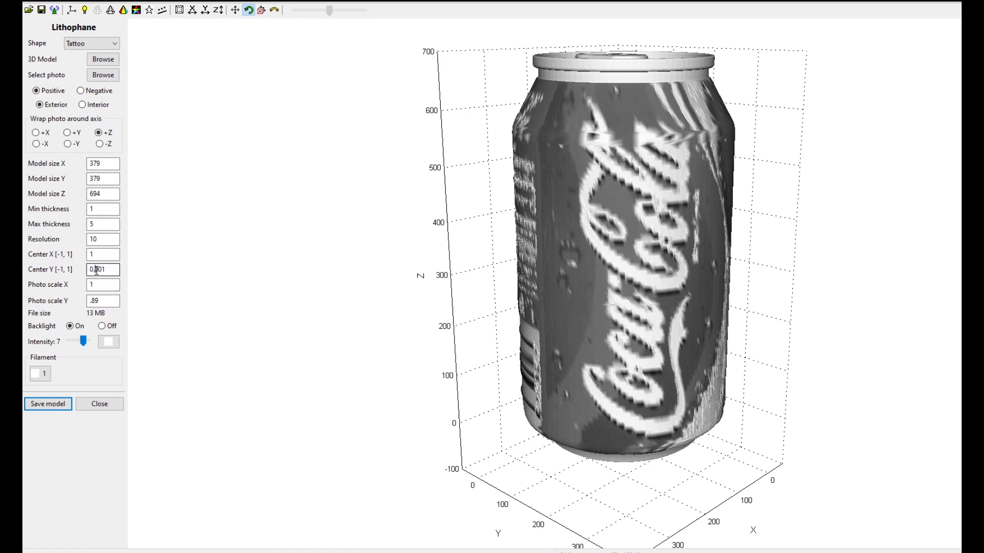
pyautogui.moveTo(94, 270); pyautogui.dragTo(110, 270)
pyautogui.write('1')
pyautogui.press('Return')
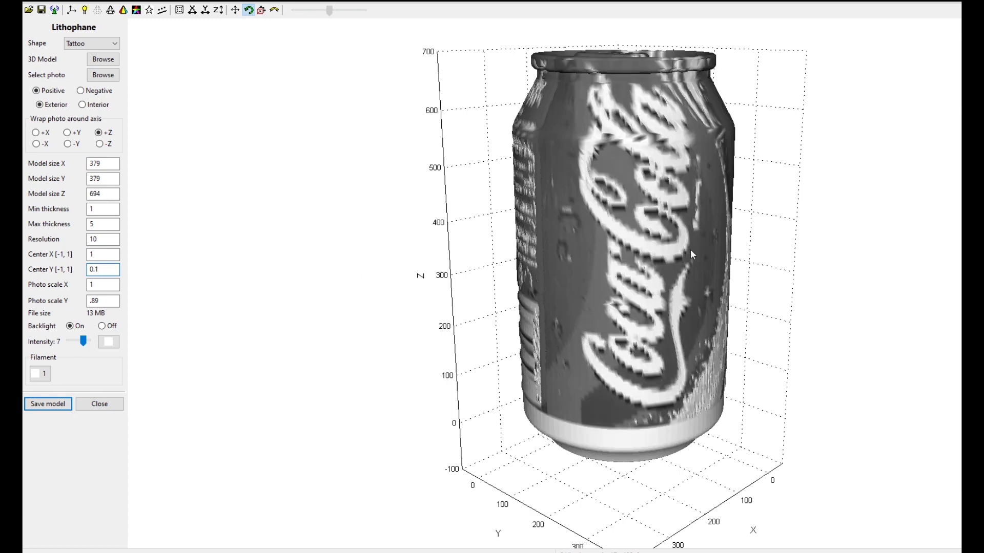
pyautogui.moveTo(708, 263); pyautogui.dragTo(701, 206)
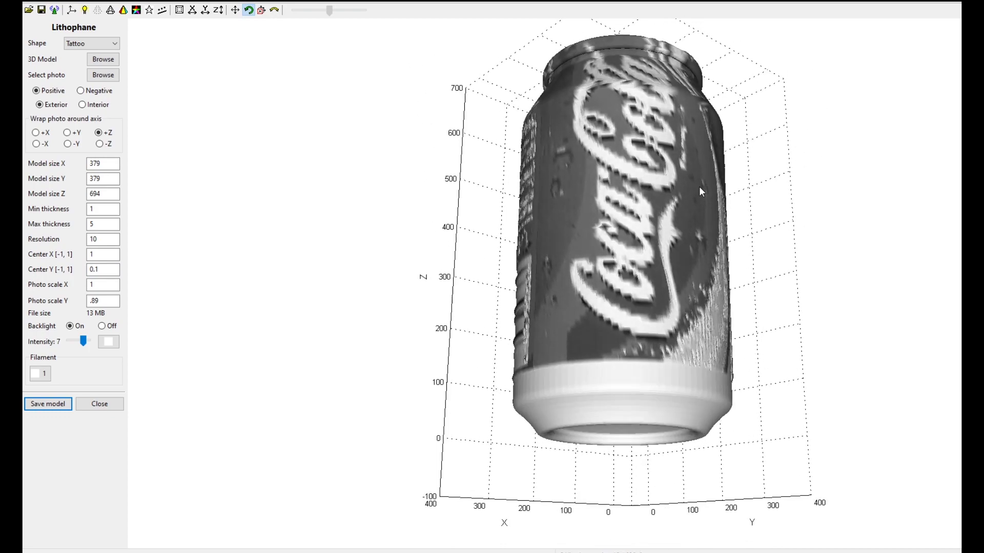
pyautogui.moveTo(699, 186); pyautogui.dragTo(681, 272)
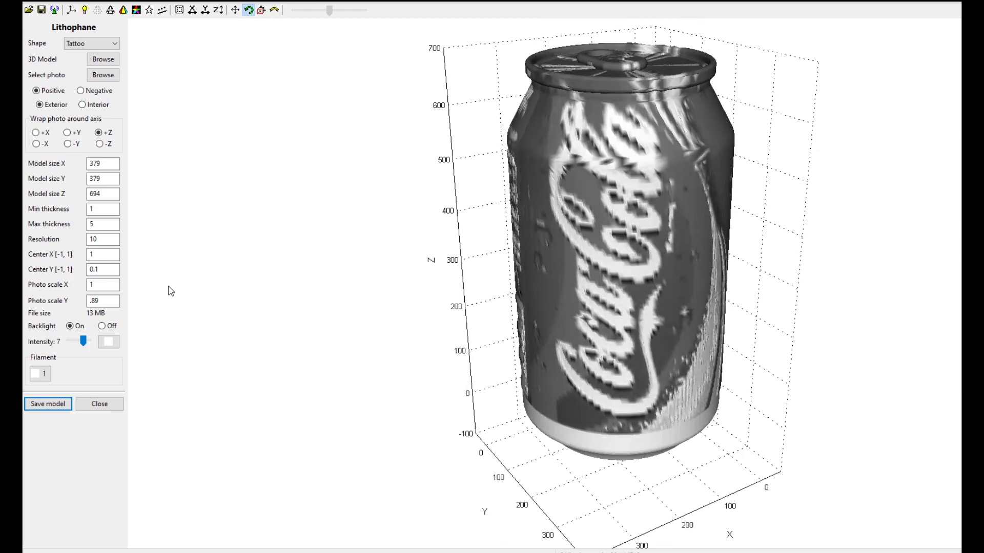
pyautogui.moveTo(105, 270); pyautogui.dragTo(64, 277)
pyautogui.write('.001')
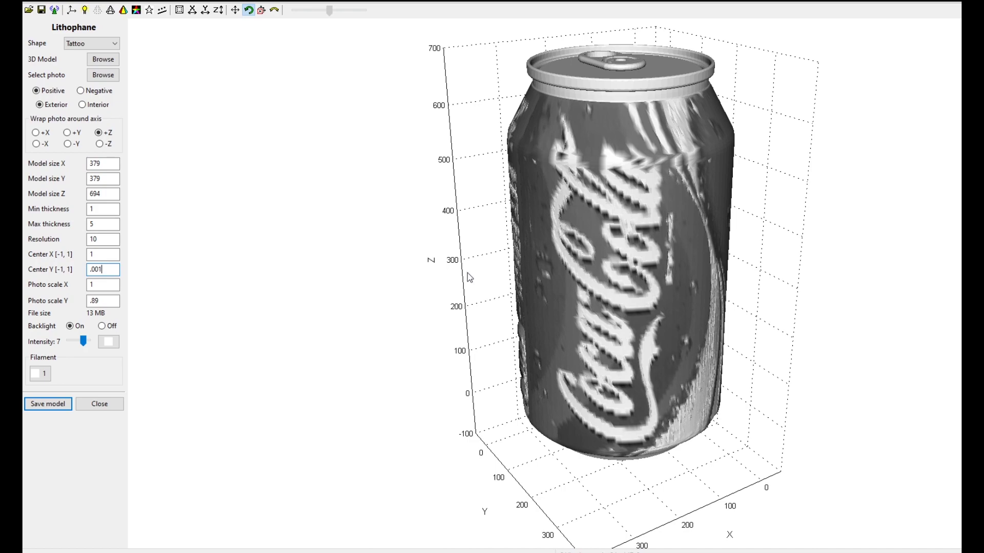
pyautogui.moveTo(513, 271)
pyautogui.mouseDown()
pyautogui.moveTo(455, 262)
pyautogui.moveTo(338, 272)
pyautogui.moveTo(503, 265)
pyautogui.mouseUp()
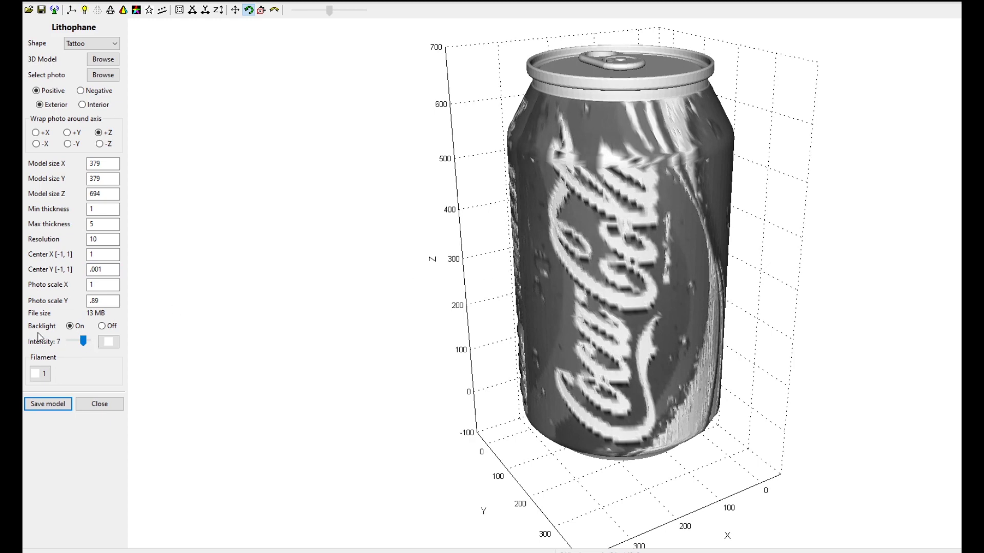
pyautogui.click(102, 326)
# - Try a Max thickness of 2 on the plain white relief and inspect the shallower can
pyautogui.moveTo(633, 302); pyautogui.dragTo(466, 302)
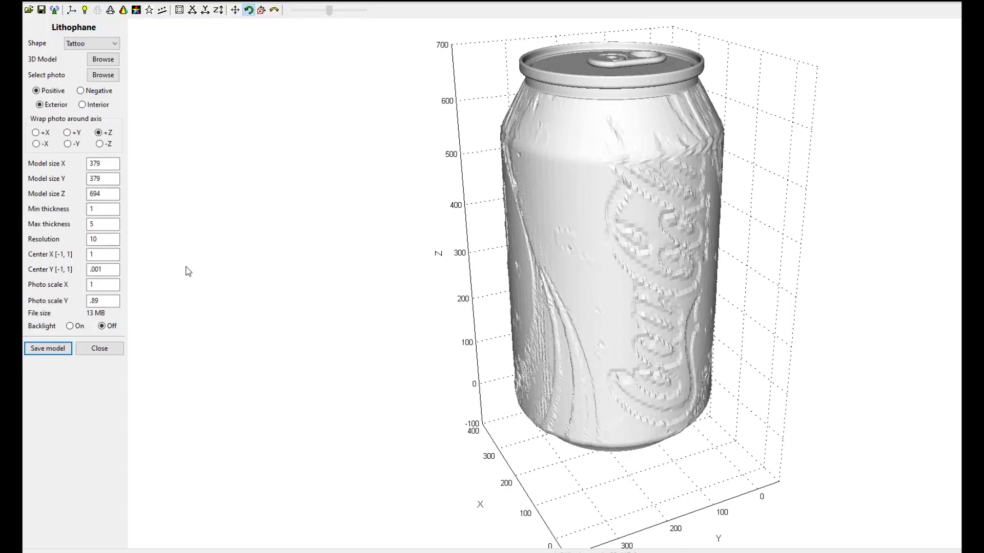
pyautogui.click(100, 225)
pyautogui.doubleClick(100, 225)
pyautogui.write('2')
pyautogui.press('Return')
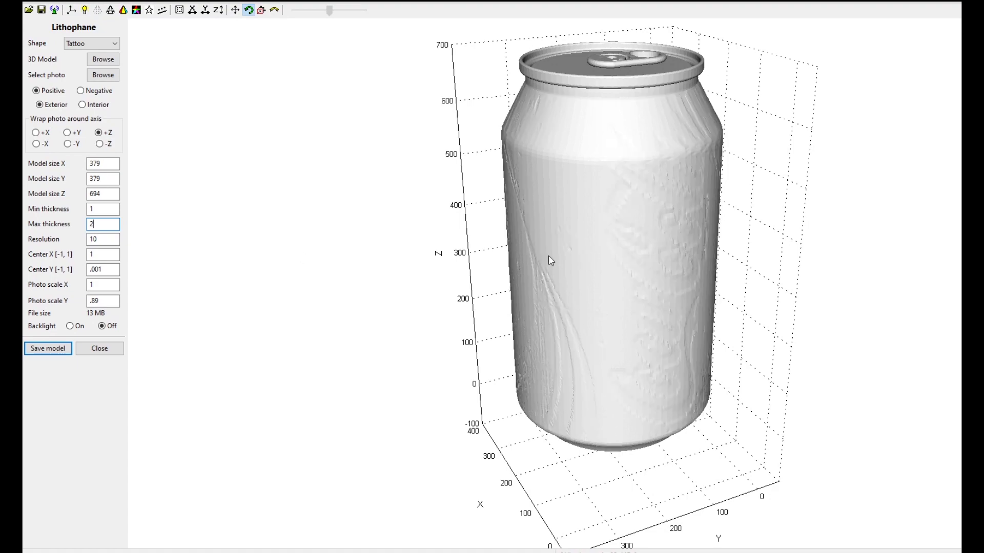
pyautogui.moveTo(630, 278); pyautogui.dragTo(547, 279)
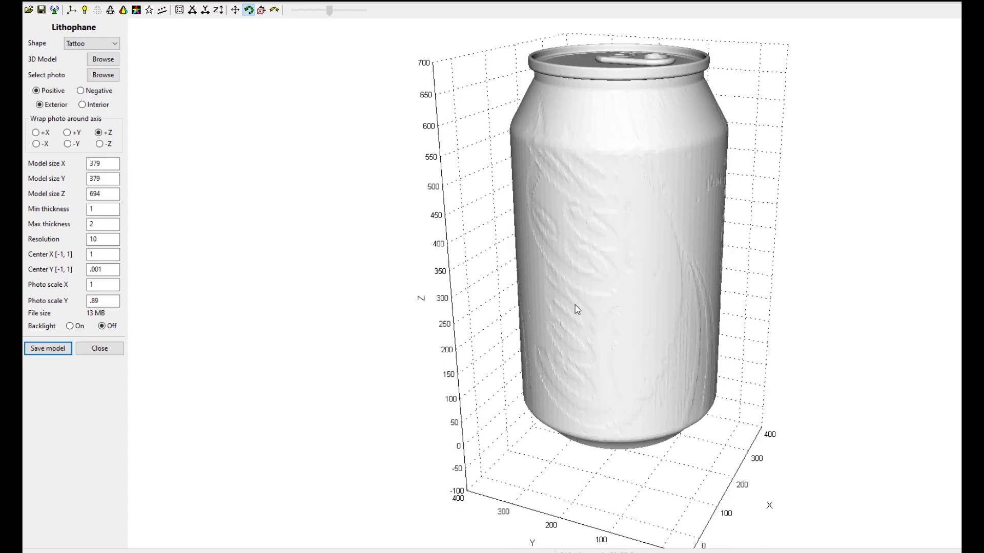
# - Restore Max thickness to 5 and switch the backlight preview back on
pyautogui.moveTo(553, 262); pyautogui.dragTo(593, 268)
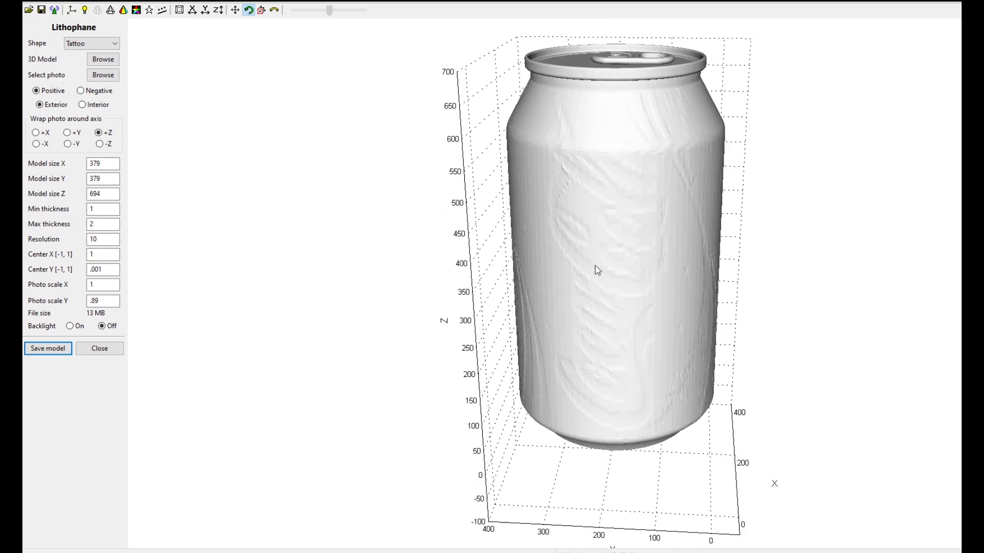
pyautogui.doubleClick(105, 226)
pyautogui.write('5')
pyautogui.press('Return')
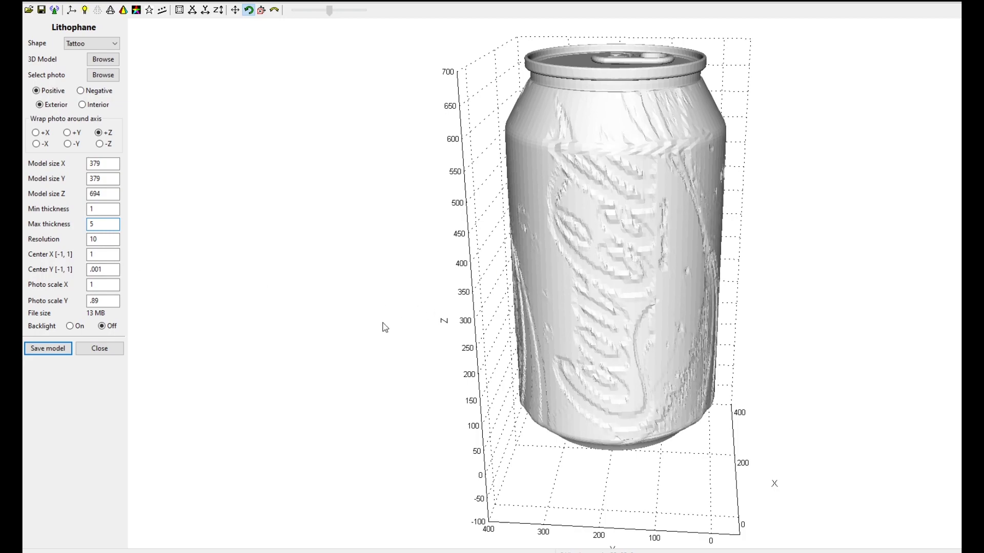
pyautogui.moveTo(463, 326); pyautogui.dragTo(526, 315)
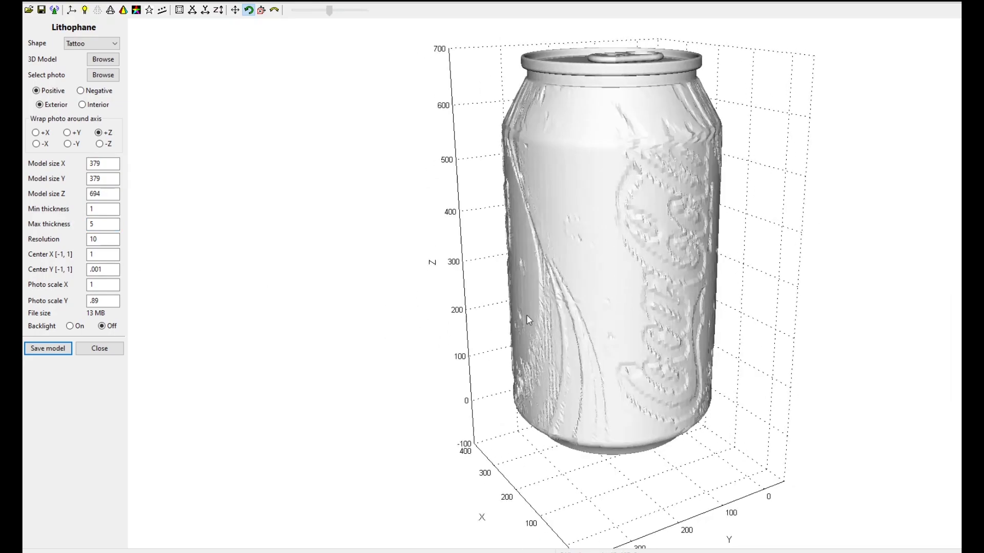
pyautogui.click(70, 326)
# - Change the Resolution from 10 to 2 for a sharper backlit Coca-Cola lithophane
pyautogui.moveTo(683, 315); pyautogui.dragTo(630, 321)
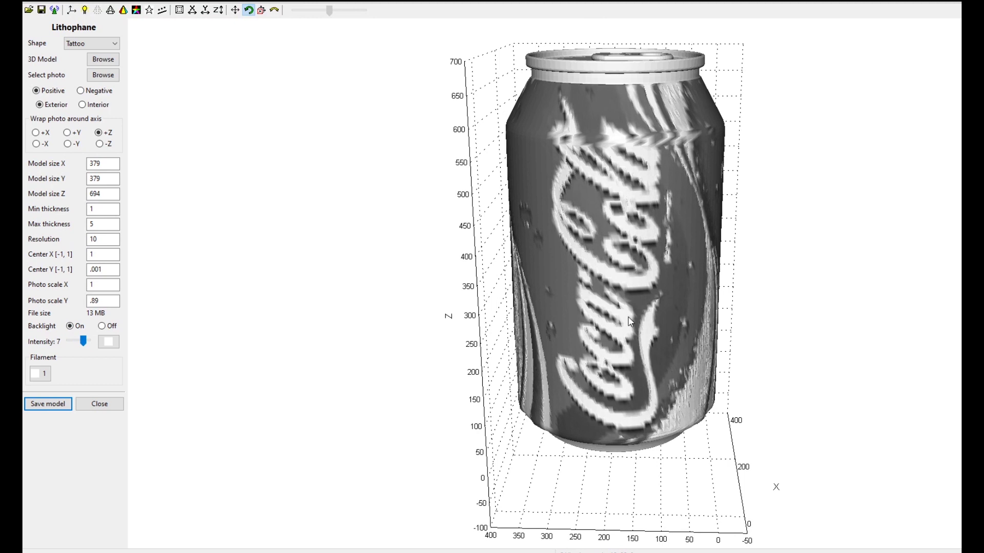
pyautogui.doubleClick(116, 239)
pyautogui.write('2')
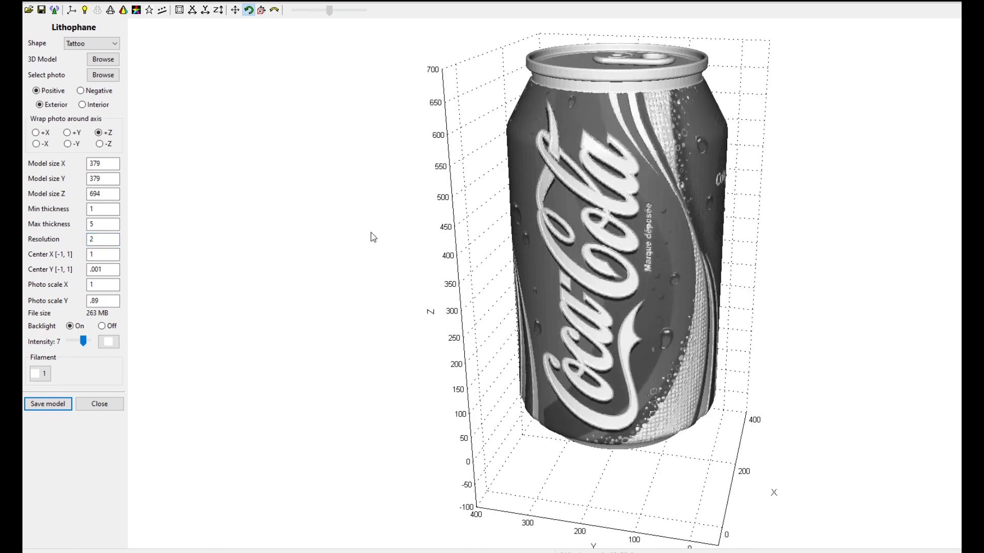
pyautogui.moveTo(608, 257); pyautogui.dragTo(558, 282)
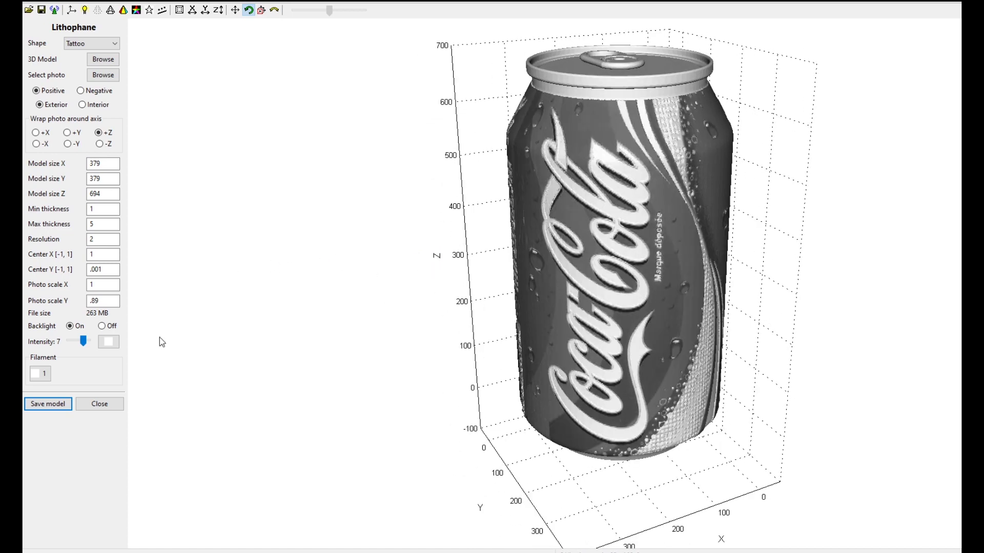
pyautogui.click(101, 326)
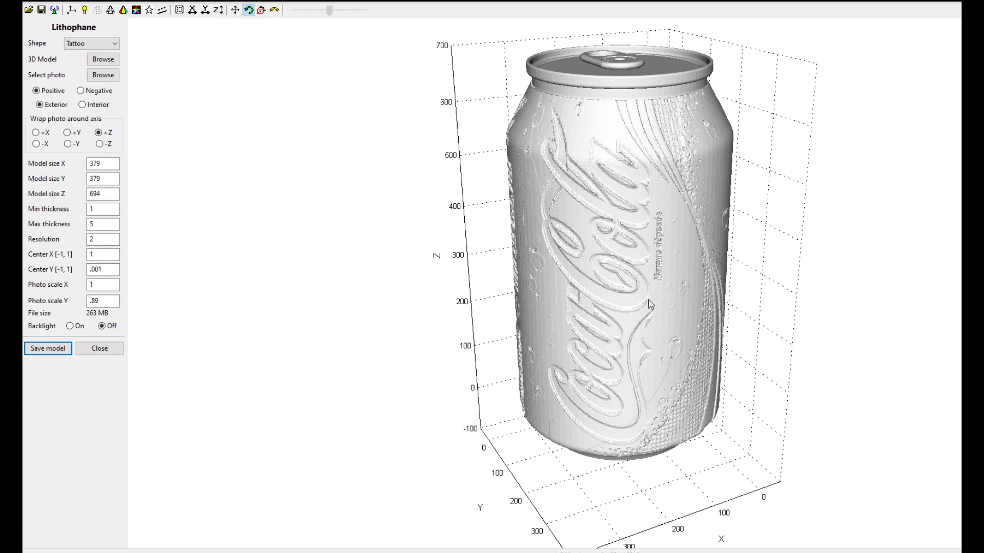
pyautogui.moveTo(647, 300); pyautogui.dragTo(671, 307)
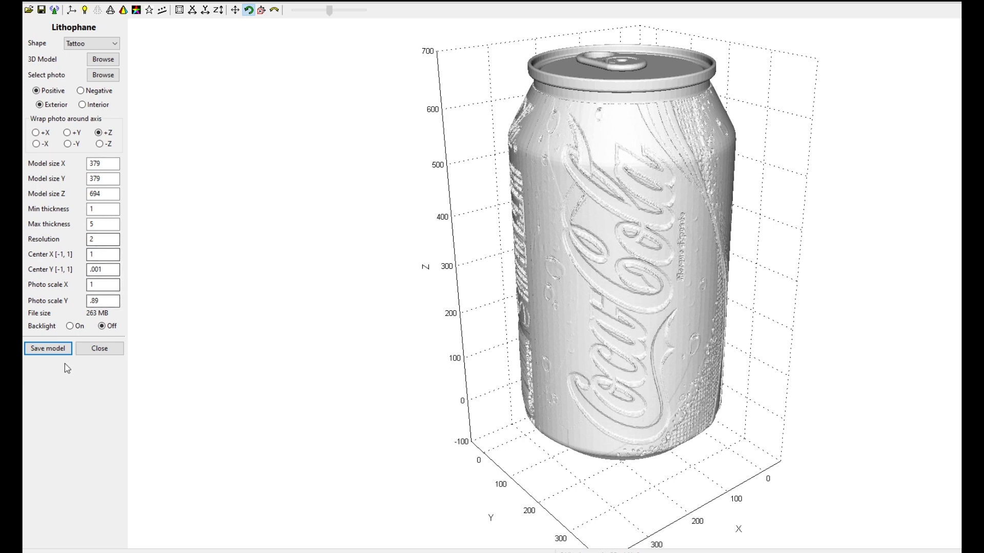
pyautogui.click(70, 326)
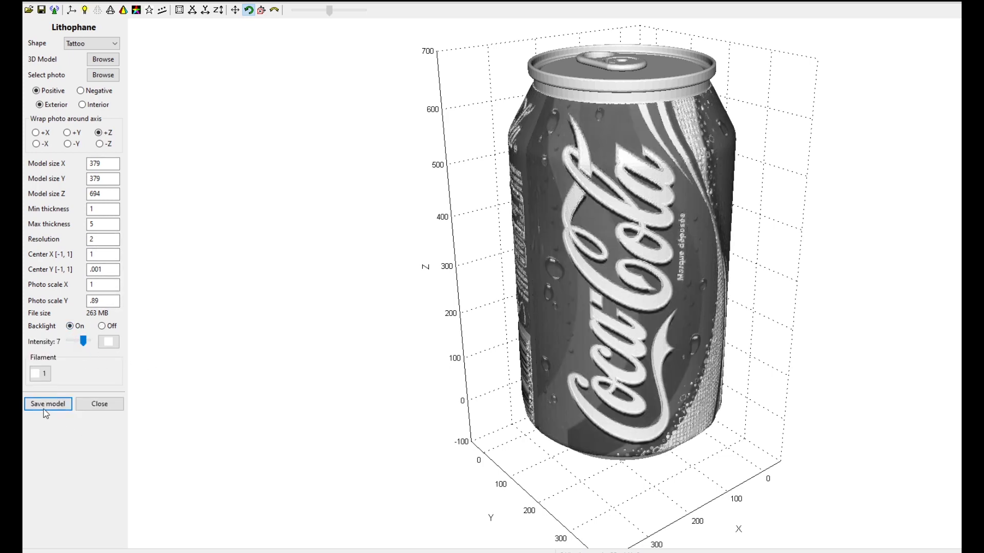
# - Save the lithophane can model into the Desktop's cokeCan folder
pyautogui.click(58, 404)
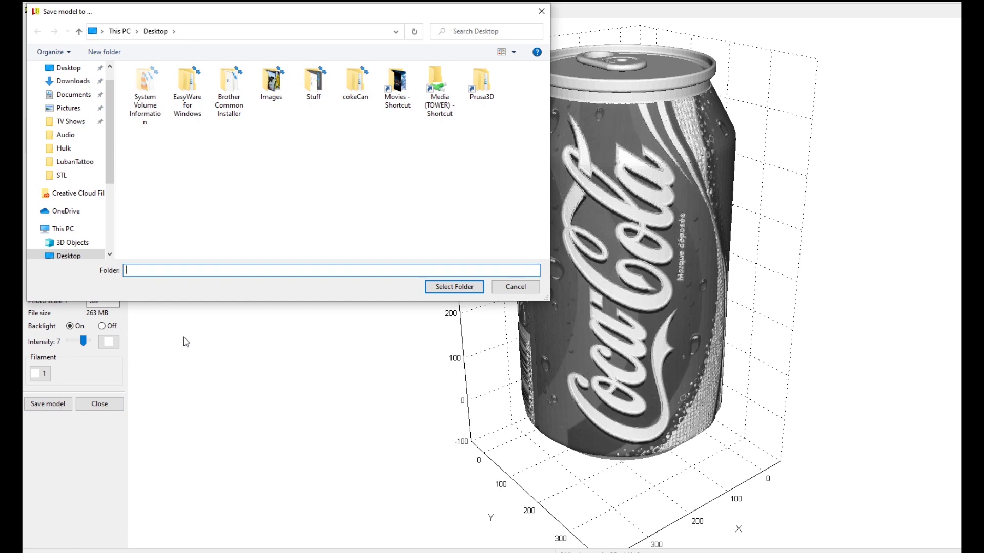
pyautogui.click(361, 100)
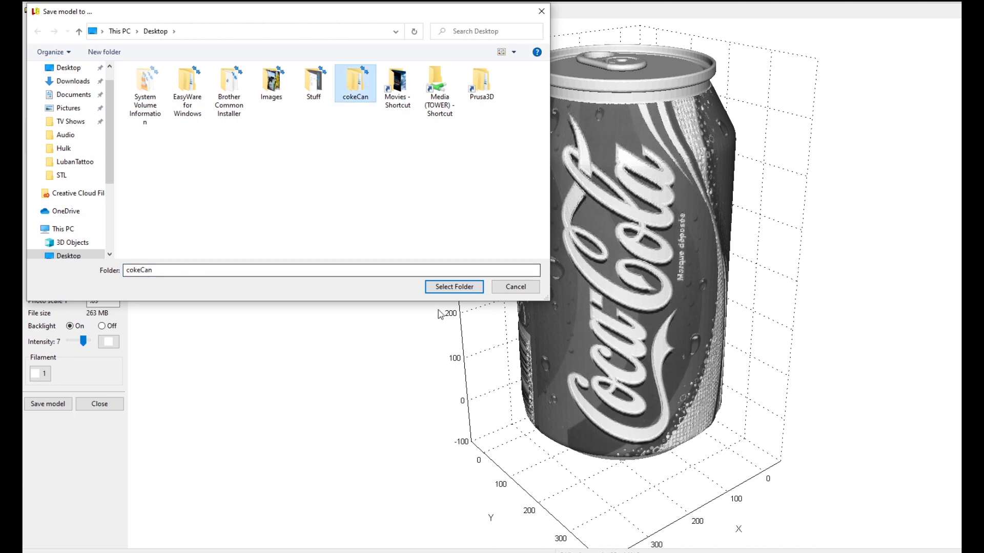
pyautogui.click(451, 289)
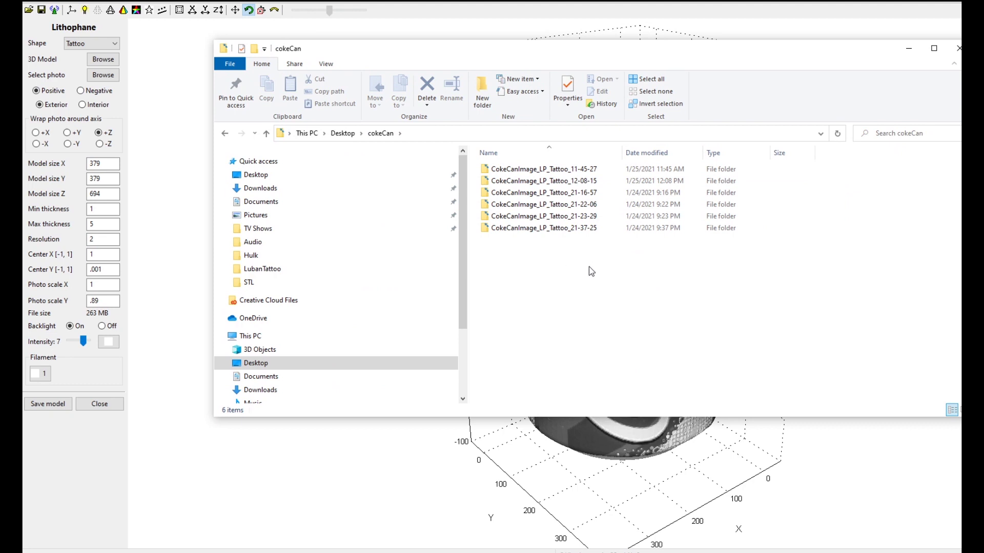
# - Leave the 11-45-27 export folder and open the 12-08-15 folder holding CokeCanImage_LP_Model
pyautogui.doubleClick(558, 175)
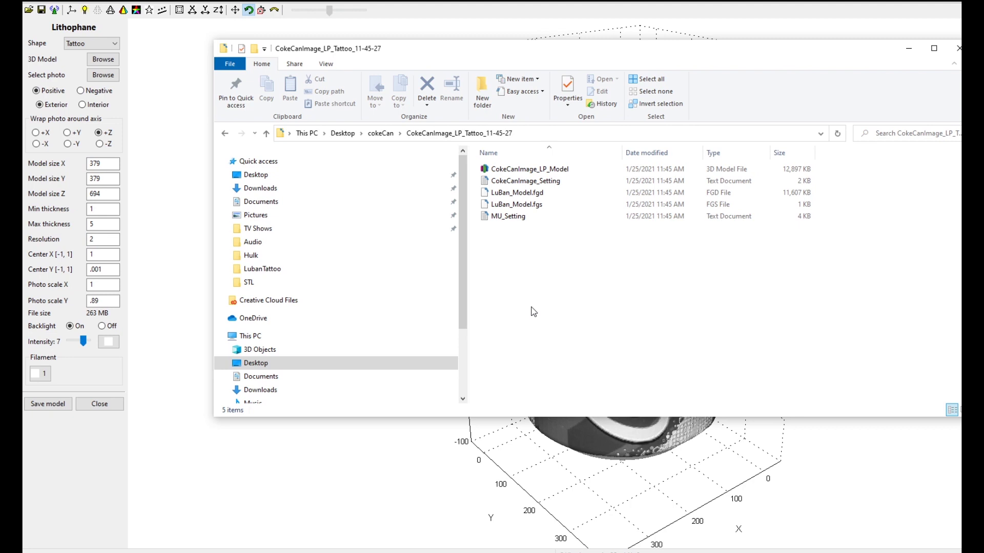
pyautogui.click(229, 137)
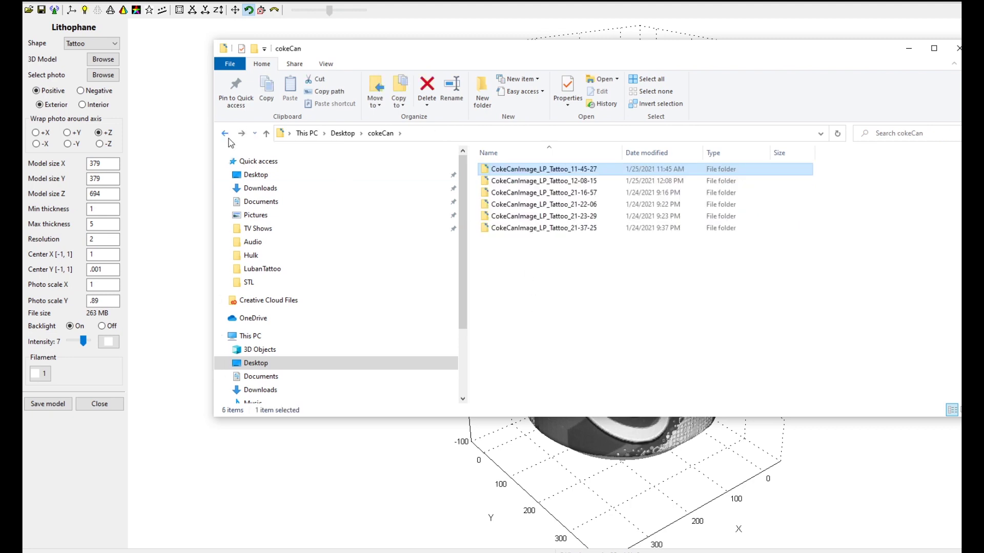
pyautogui.doubleClick(587, 182)
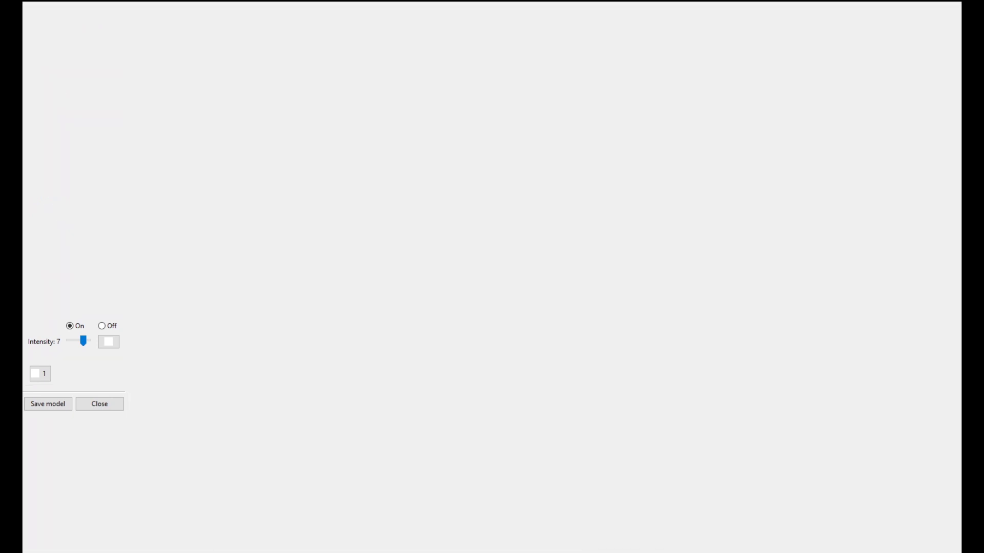
# - Launch CHITUBOX 64 from Windows search and tilt the view down onto the build plate
pyautogui.press('super')
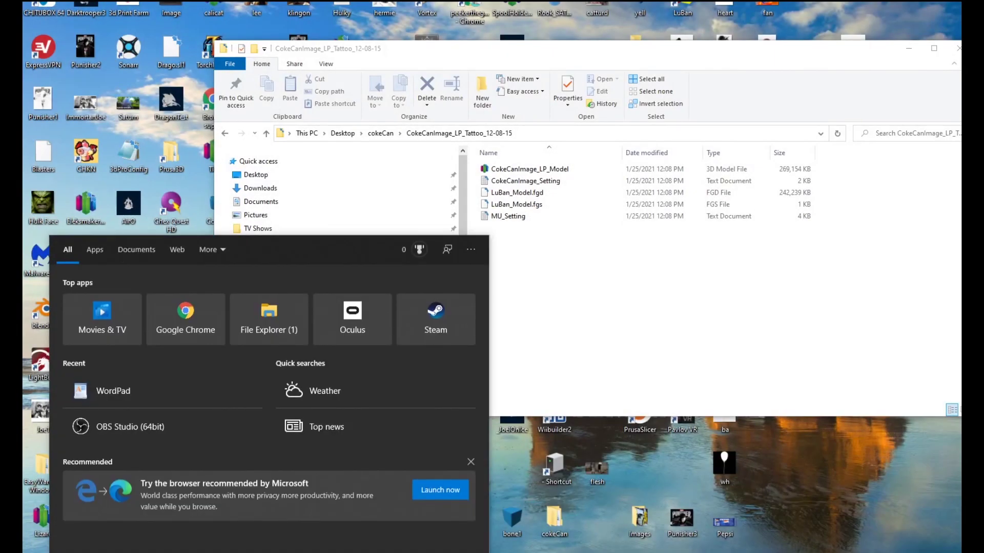
pyautogui.write('ch')
pyautogui.press('Return')
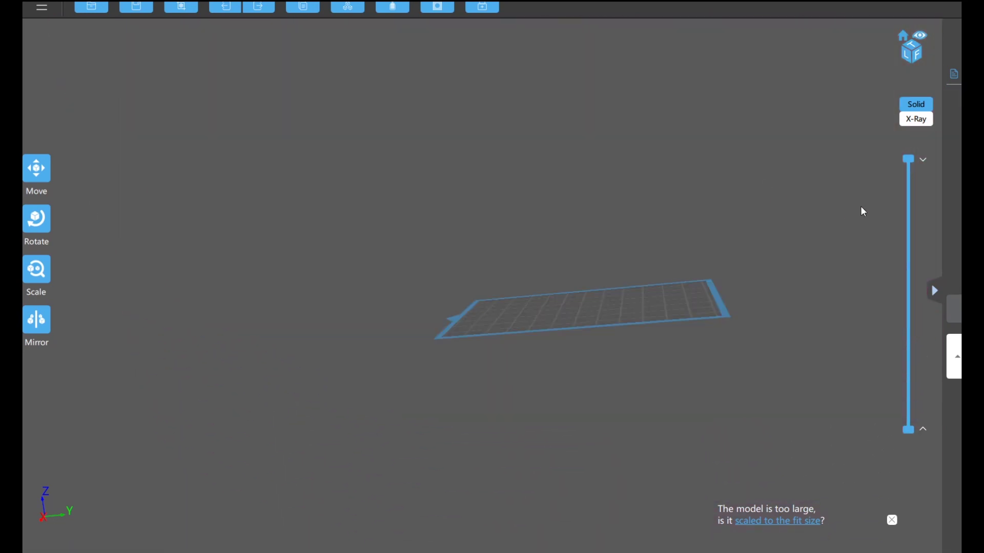
pyautogui.scroll(5, 663, 300)
pyautogui.moveTo(663, 299); pyautogui.dragTo(661, 326)
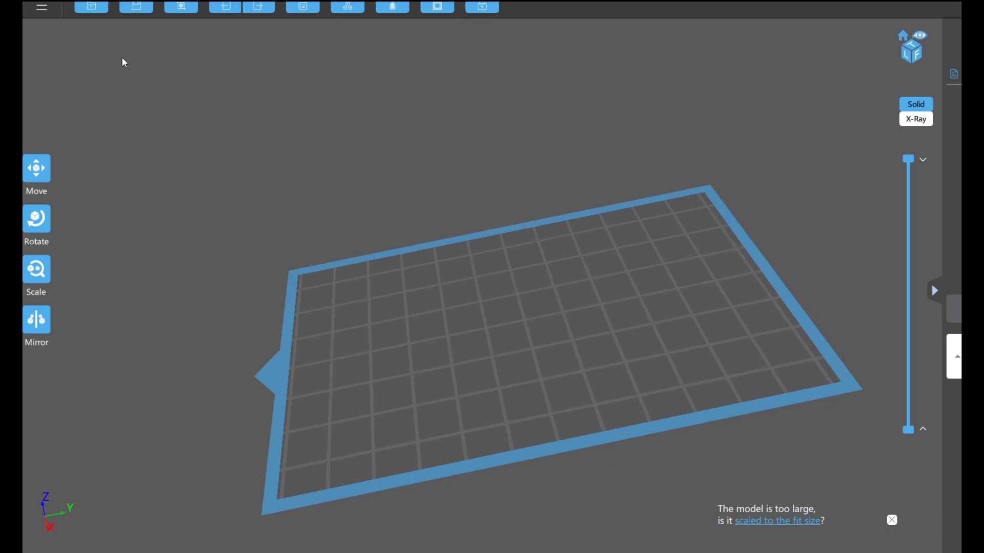
# - Load CokeCanImage_LP_Model from the CokeCanImage_LP_Tattoo_12-08-15 folder
pyautogui.click(92, 7)
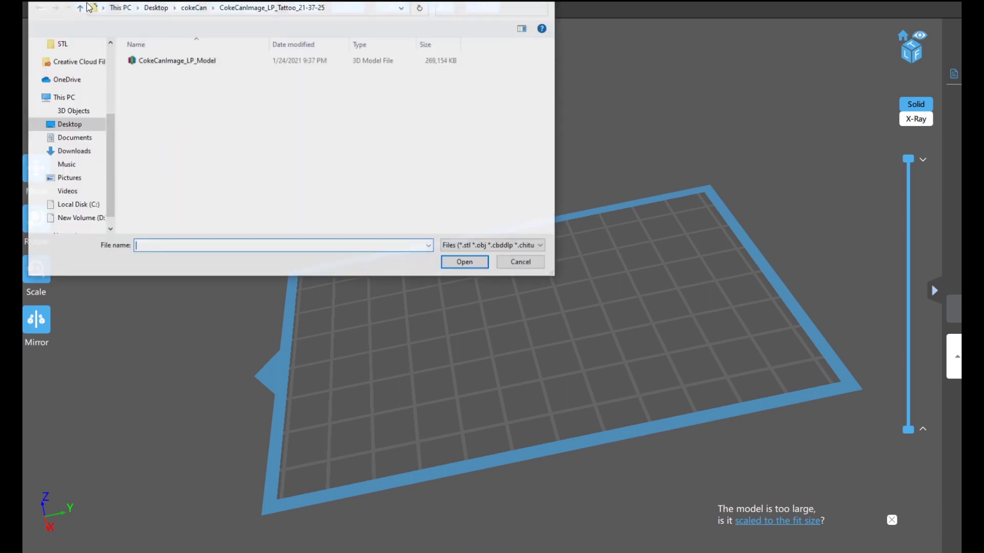
pyautogui.click(202, 9)
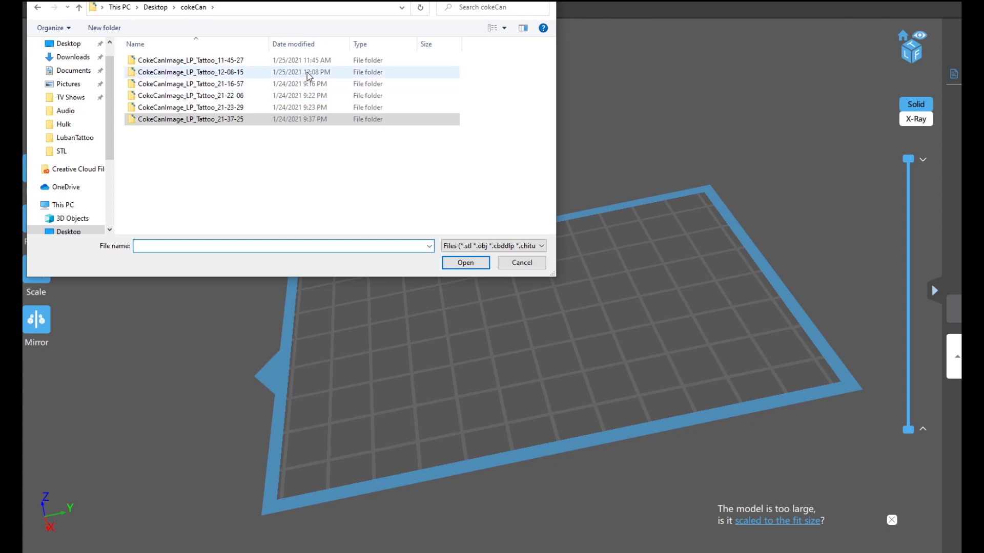
pyautogui.click(289, 76)
pyautogui.doubleClick(289, 76)
pyautogui.click(213, 62)
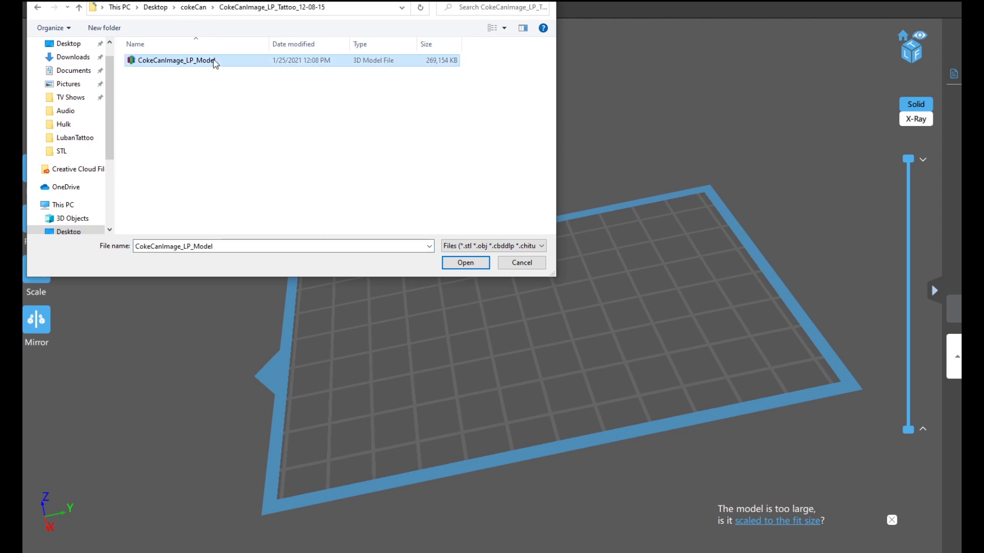
pyautogui.click(472, 261)
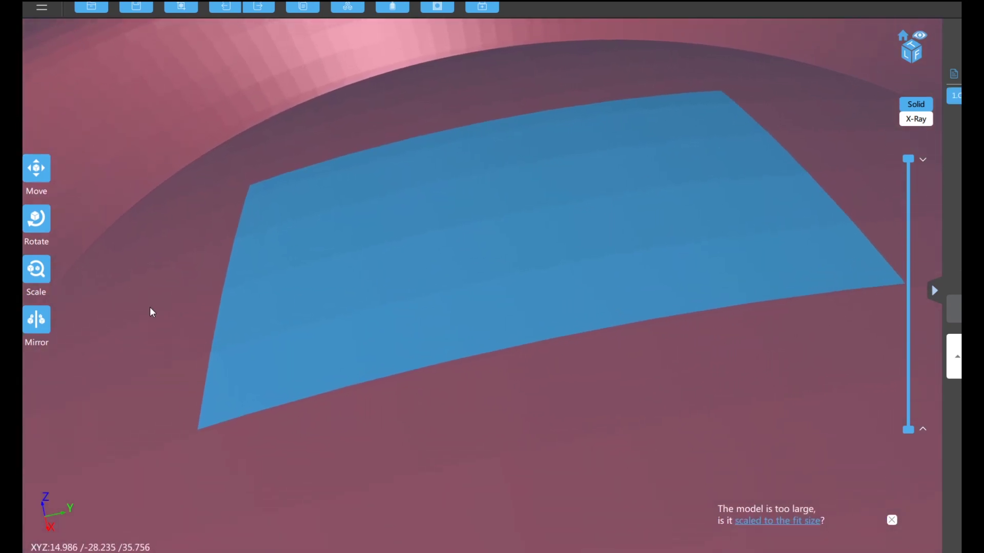
# - Scale the can to fit, then reduce its height to 117.95 mm (16.94%)
pyautogui.click(45, 278)
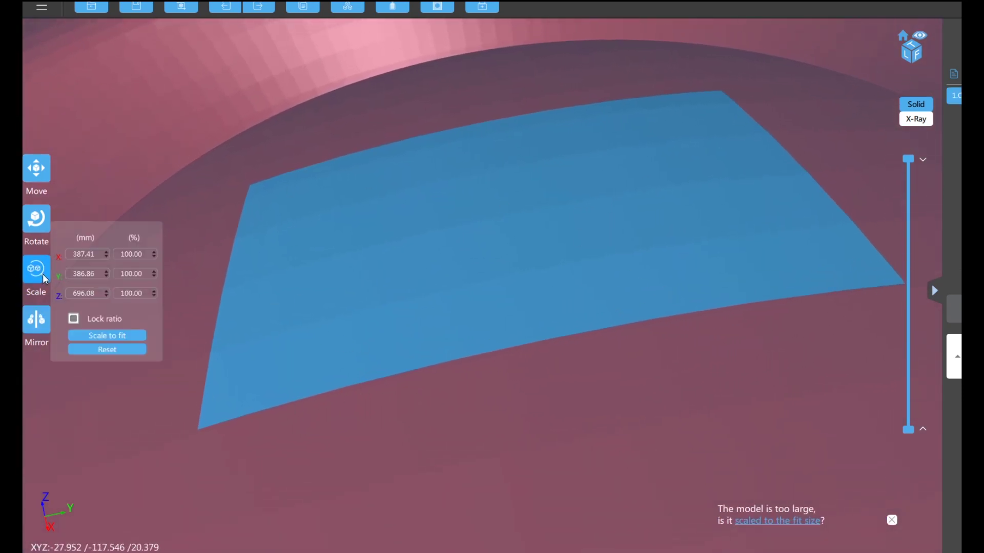
pyautogui.click(118, 340)
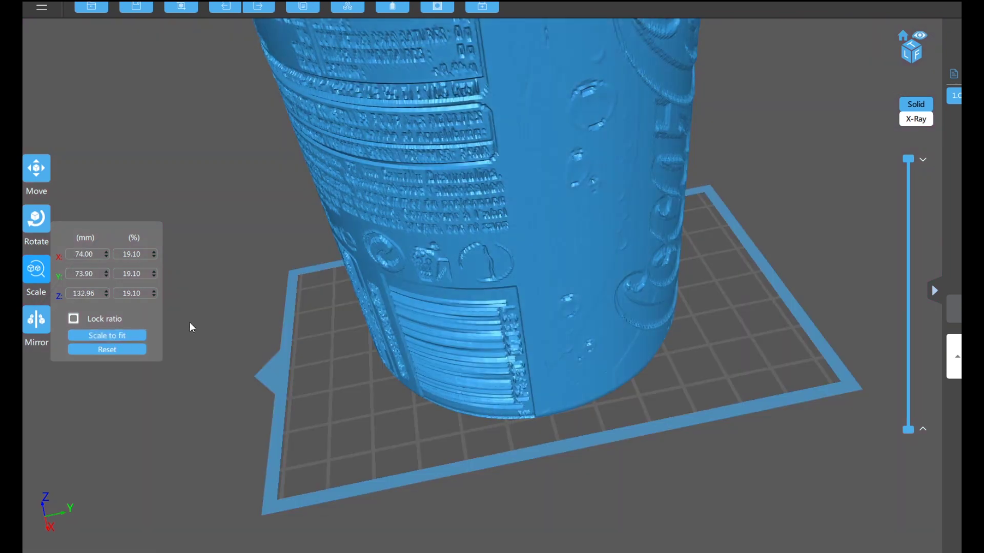
pyautogui.click(154, 295)
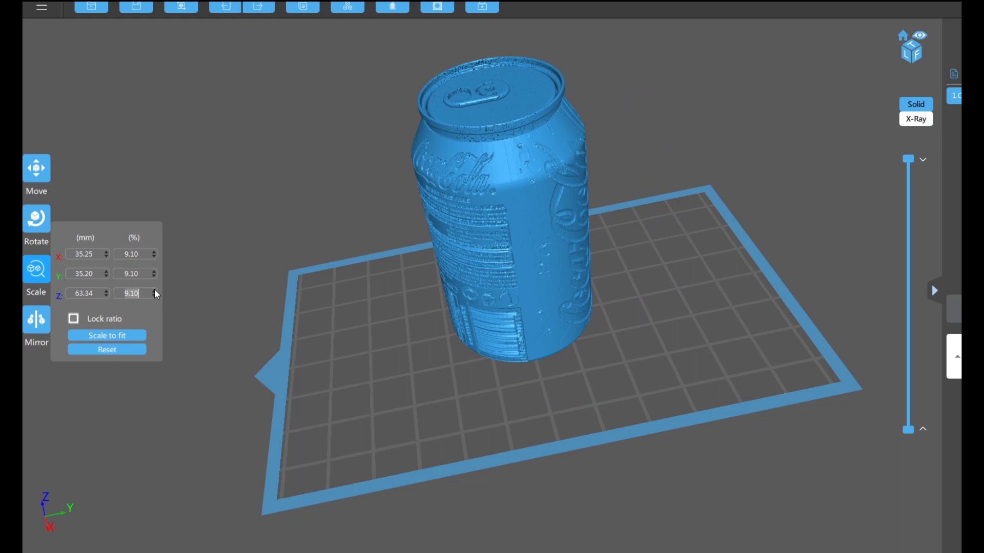
pyautogui.click(154, 291)
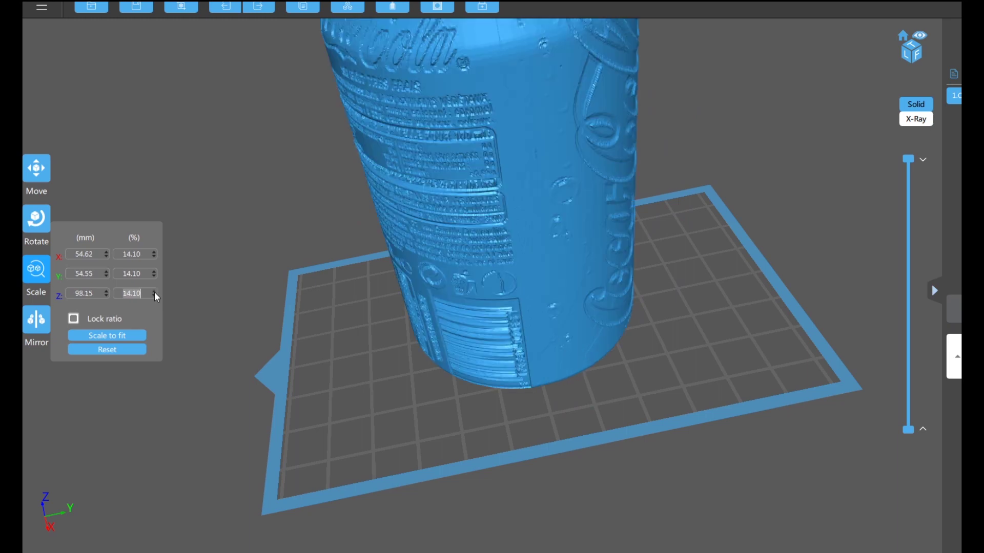
pyautogui.click(154, 291)
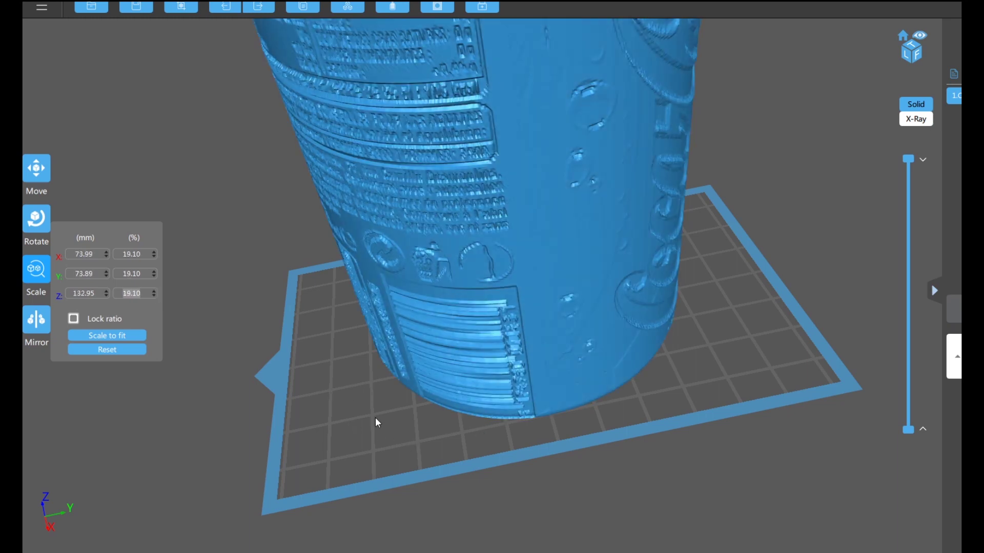
pyautogui.moveTo(381, 418); pyautogui.dragTo(467, 408)
pyautogui.click(36, 269)
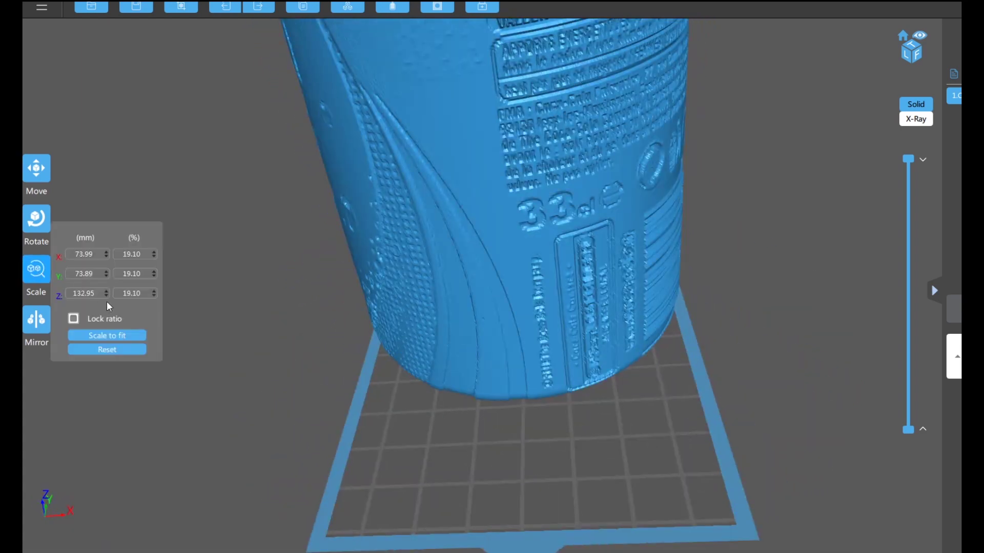
pyautogui.click(106, 296)
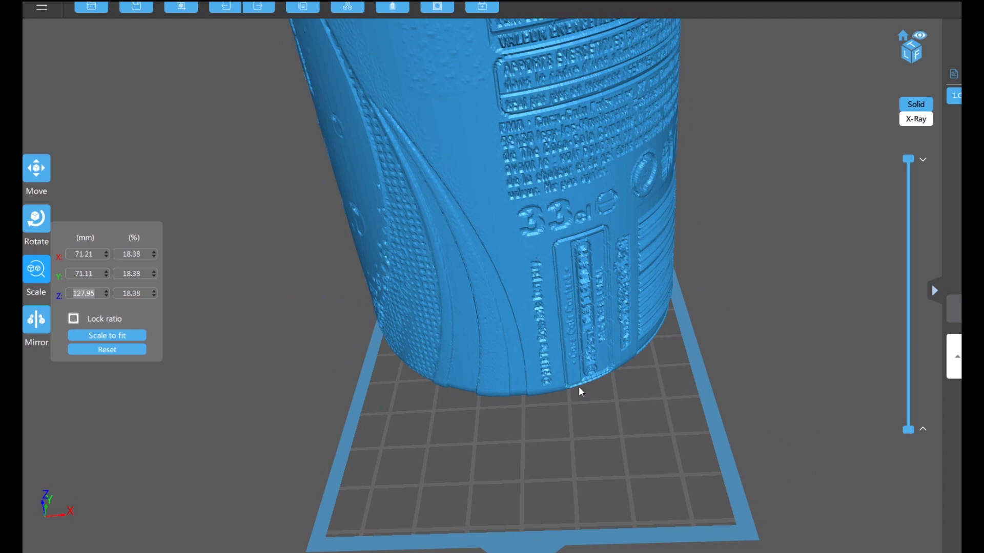
pyautogui.click(106, 296)
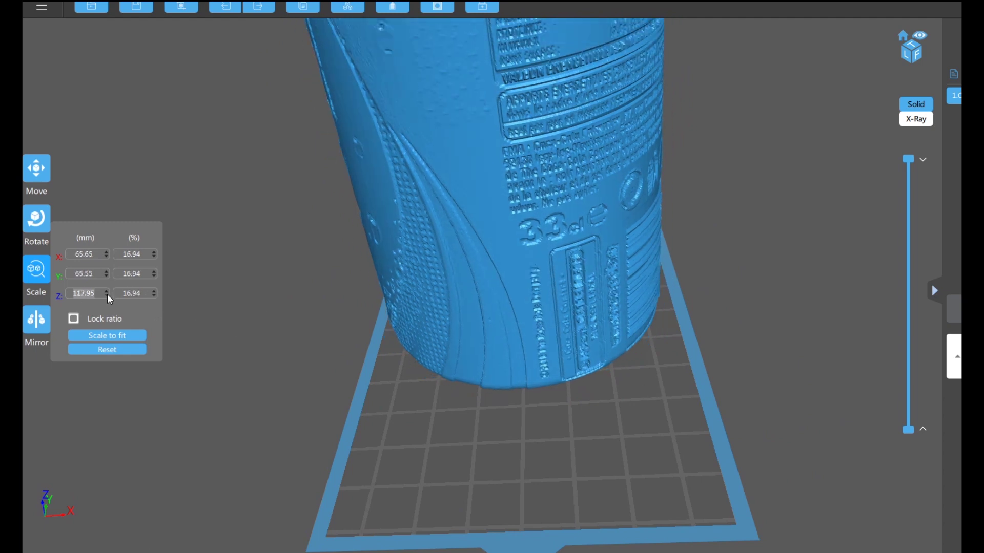
pyautogui.moveTo(736, 413); pyautogui.dragTo(620, 402)
pyautogui.scroll(-5, 692, 414)
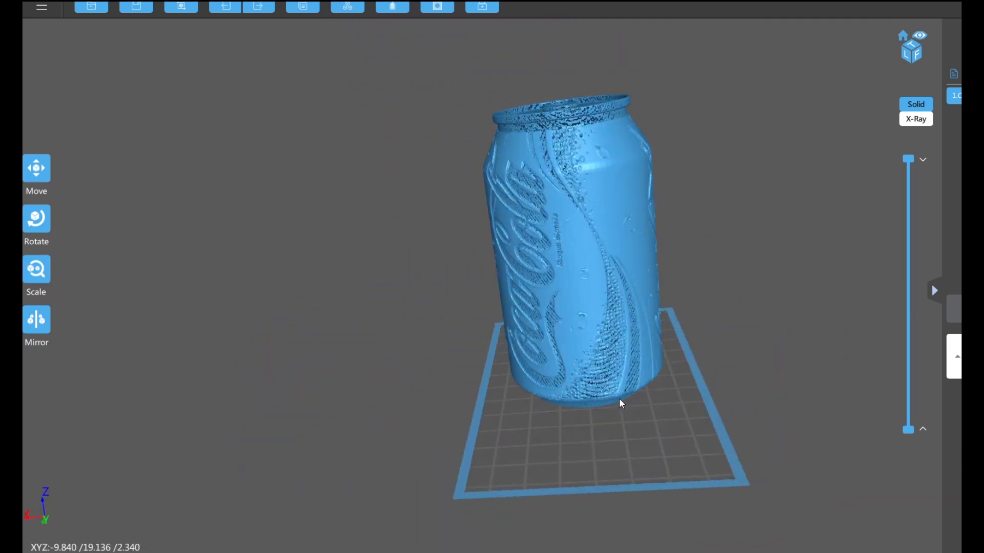
pyautogui.scroll(6, 597, 334)
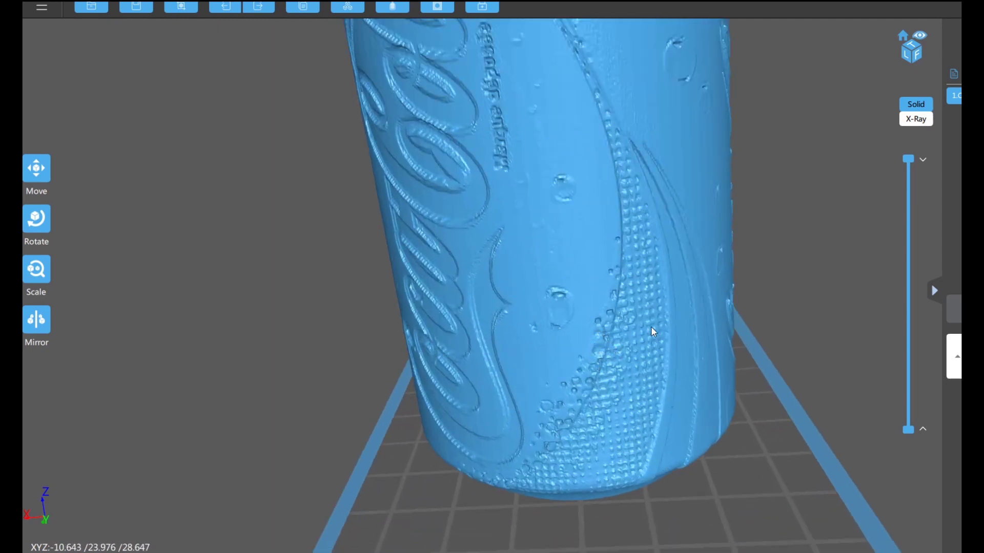
pyautogui.moveTo(753, 307); pyautogui.dragTo(802, 511)
pyautogui.scroll(-3, 801, 510)
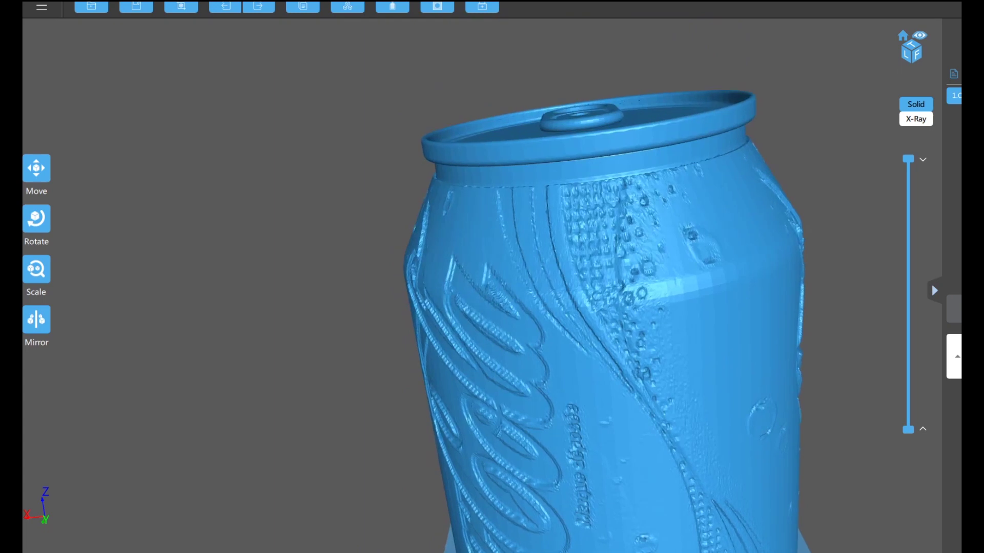
pyautogui.scroll(3, 837, 437)
pyautogui.moveTo(836, 437); pyautogui.dragTo(859, 358)
pyautogui.scroll(-3, 842, 370)
pyautogui.scroll(-1, 842, 370)
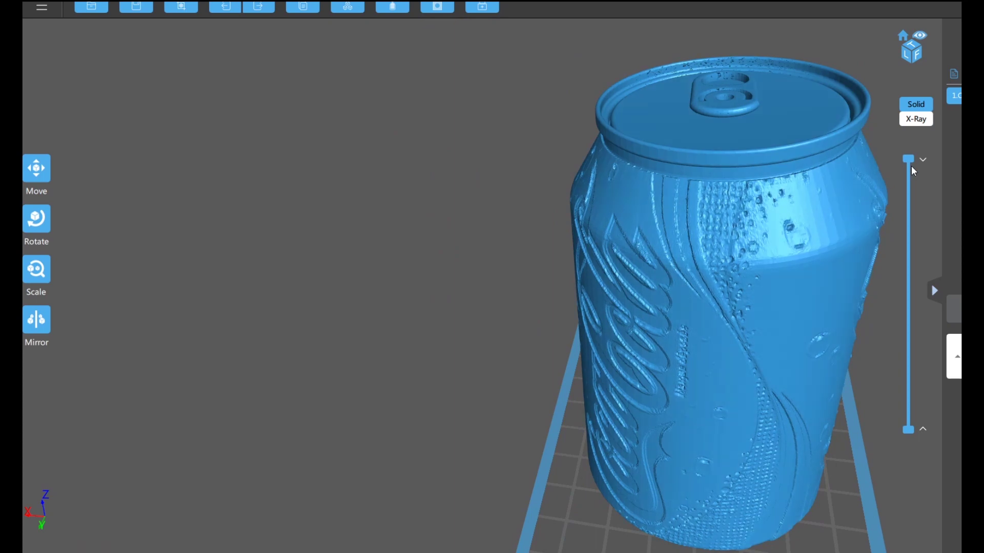
pyautogui.moveTo(908, 158)
pyautogui.mouseDown()
pyautogui.moveTo(908, 405)
pyautogui.moveTo(908, 159)
pyautogui.mouseUp()
pyautogui.moveTo(856, 402); pyautogui.dragTo(583, 70, button='right')
pyautogui.click(583, 70)
# - Move the can and set up Dig Hole with a 39.50 mm hole on its end
pyautogui.moveTo(583, 70); pyautogui.dragTo(675, 229)
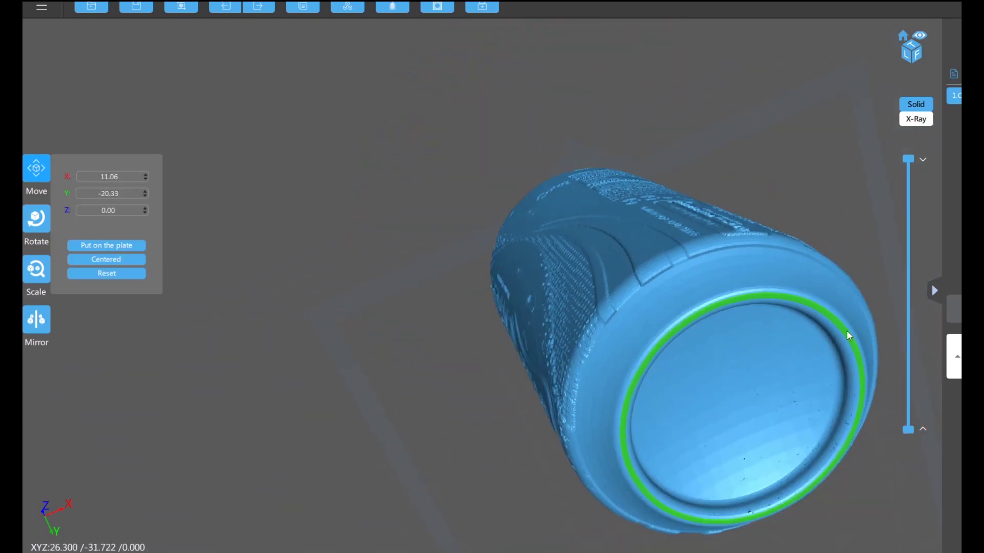
pyautogui.moveTo(889, 487)
pyautogui.mouseDown(button='right')
pyautogui.moveTo(865, 450)
pyautogui.moveTo(888, 490)
pyautogui.moveTo(918, 479)
pyautogui.moveTo(901, 476)
pyautogui.mouseUp(button='right')
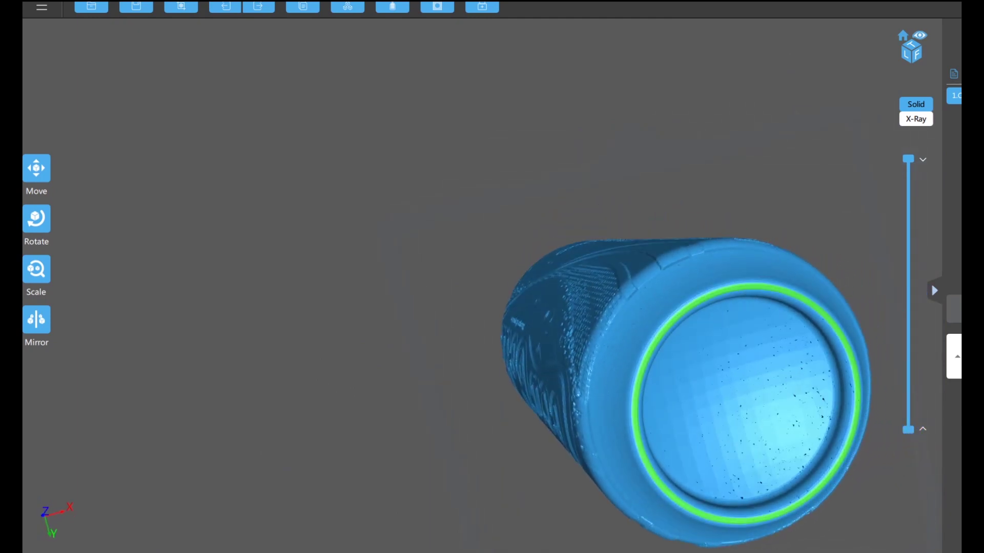
pyautogui.click(437, 7)
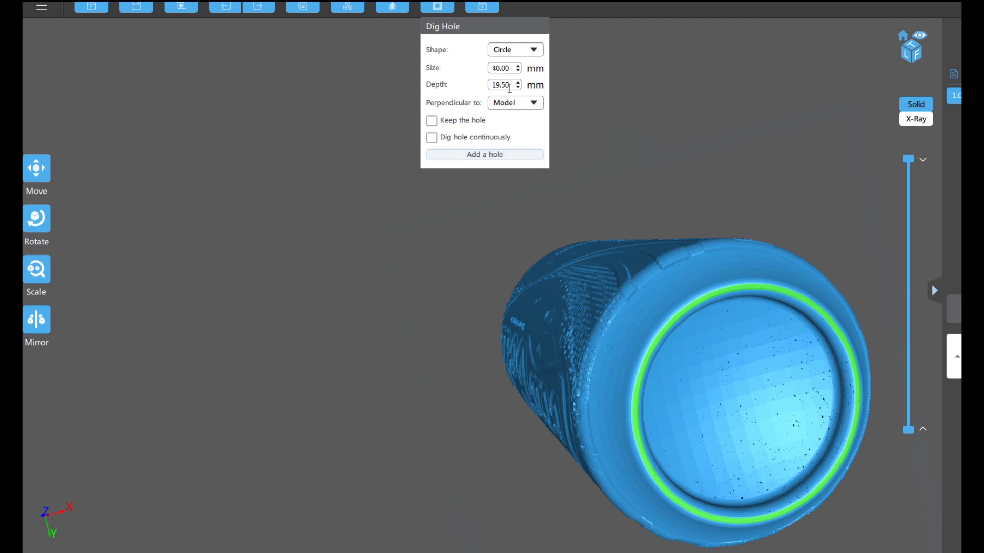
pyautogui.click(512, 155)
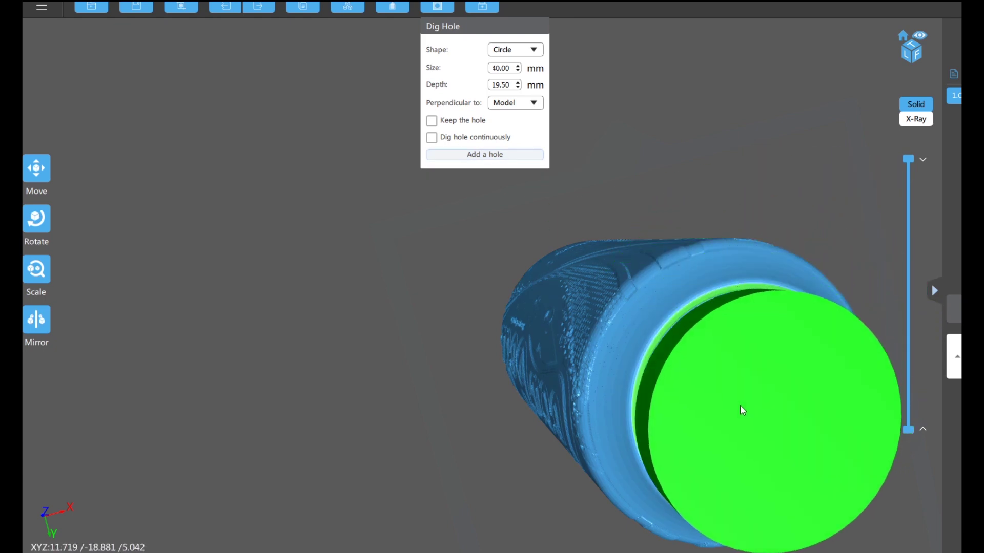
pyautogui.click(740, 407)
pyautogui.click(518, 70)
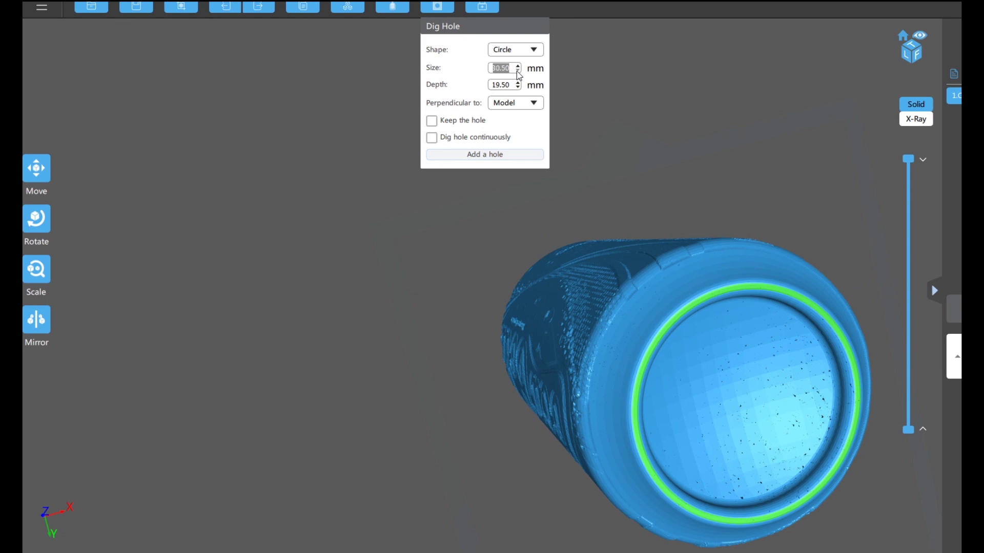
# - Dig the drain hole into the can's end face and inspect it from several angles
pyautogui.click(490, 153)
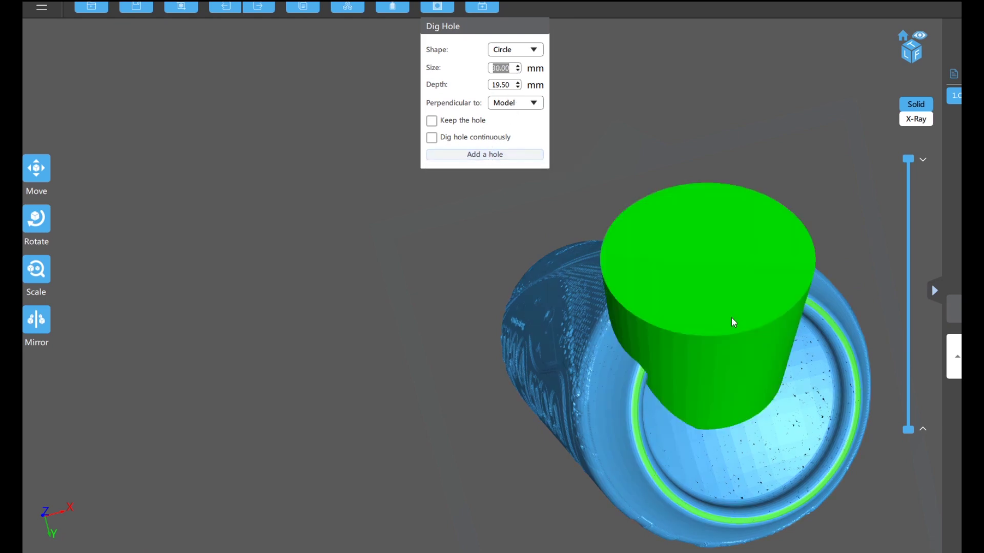
pyautogui.click(739, 405)
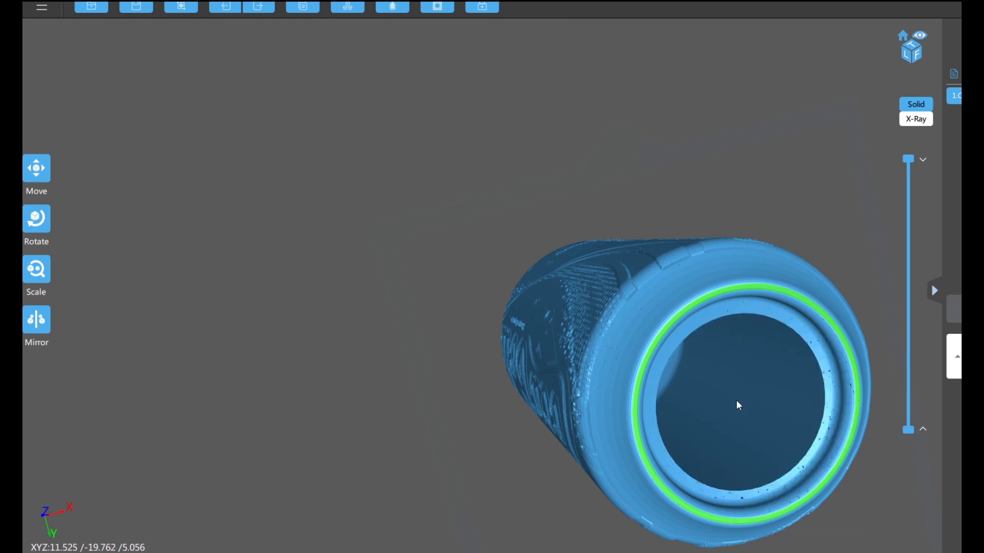
pyautogui.moveTo(769, 185); pyautogui.dragTo(633, 104, button='middle')
pyautogui.moveTo(632, 105); pyautogui.dragTo(703, 277)
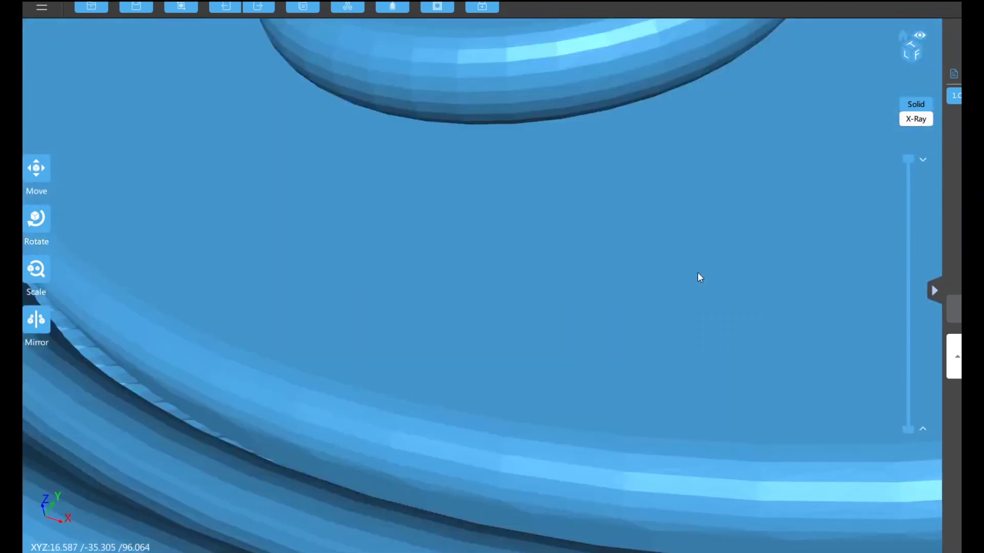
pyautogui.scroll(-5, 692, 269)
pyautogui.moveTo(768, 321); pyautogui.dragTo(754, 278)
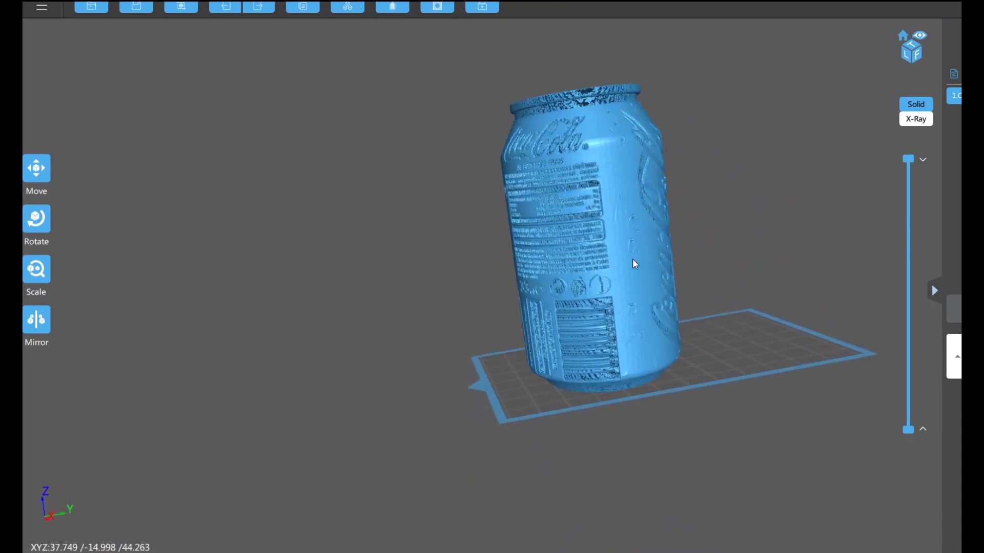
# - Slide the can across the plate and tilt it about 13° around X
pyautogui.moveTo(634, 263); pyautogui.dragTo(744, 241)
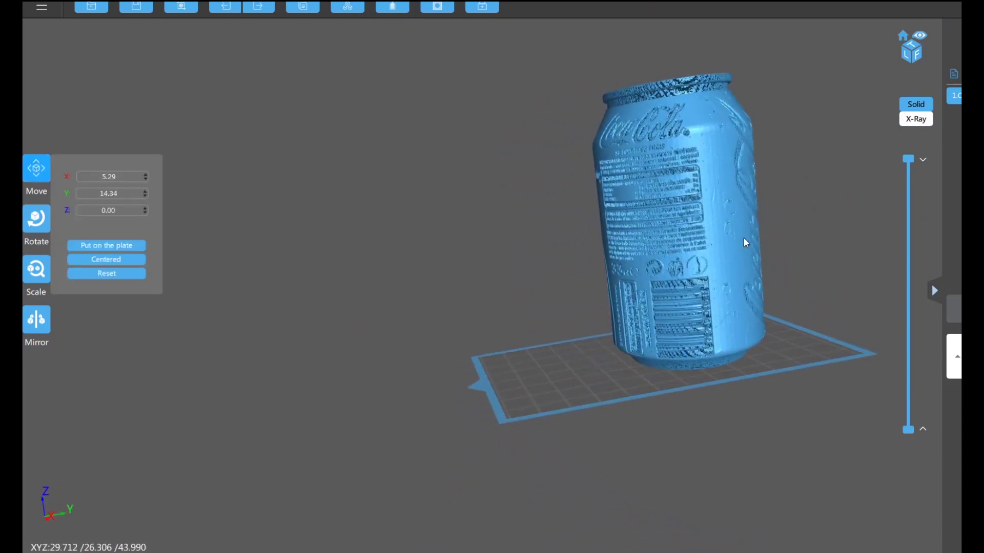
pyautogui.press('r')
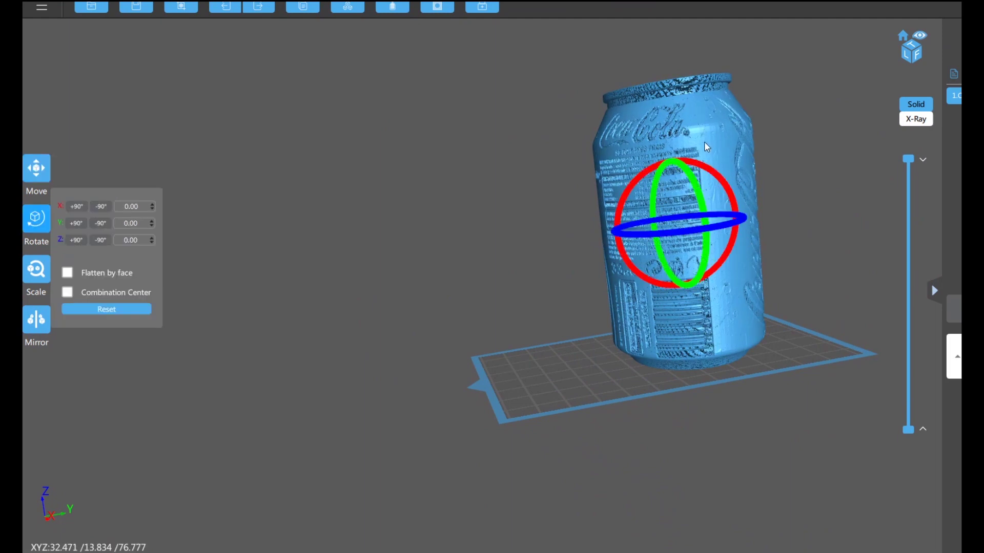
pyautogui.moveTo(638, 176); pyautogui.dragTo(649, 177)
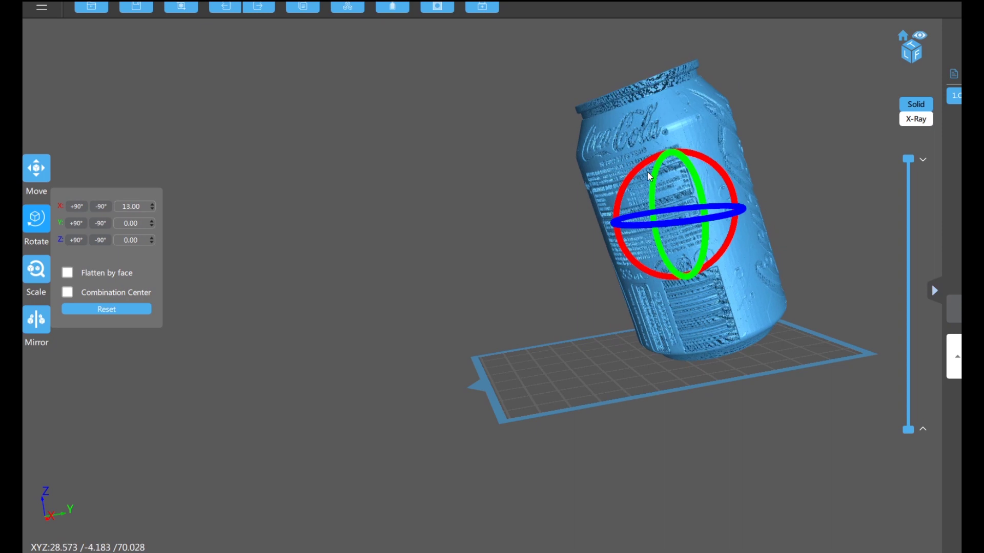
pyautogui.click(845, 220)
# - Inspect the hollow interior with the layer slider, then start generating supports
pyautogui.moveTo(910, 167); pyautogui.dragTo(883, 260)
pyautogui.scroll(2, 832, 236)
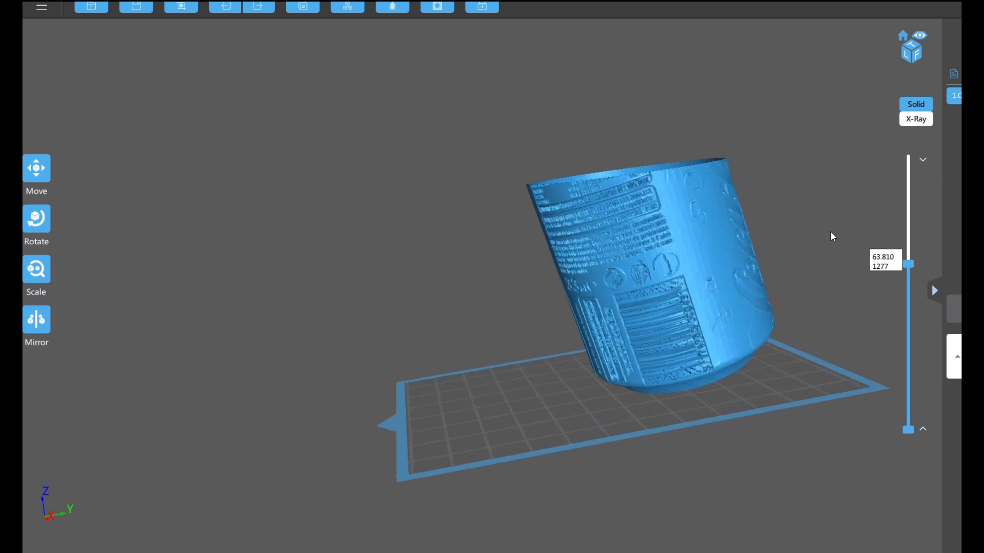
pyautogui.moveTo(811, 196); pyautogui.dragTo(895, 158)
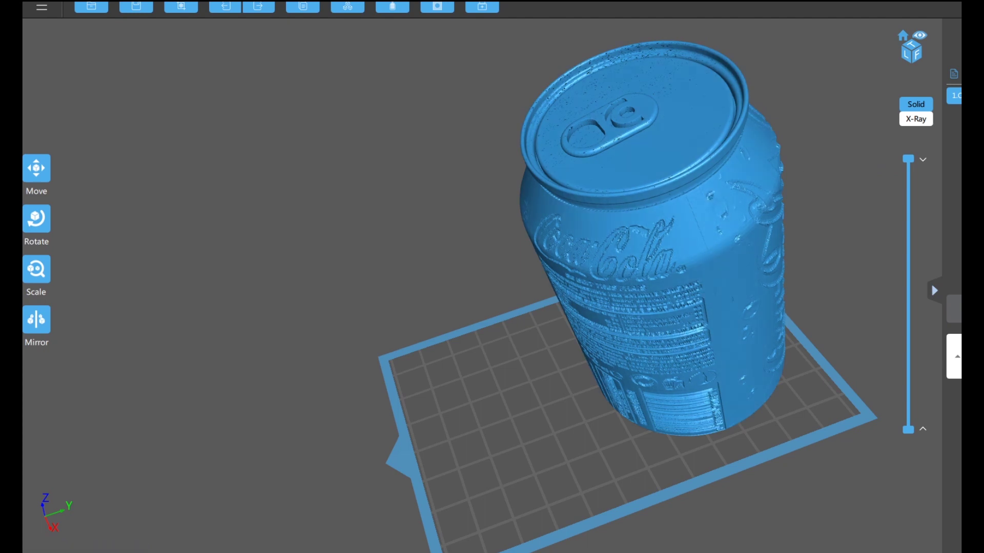
pyautogui.click(953, 356)
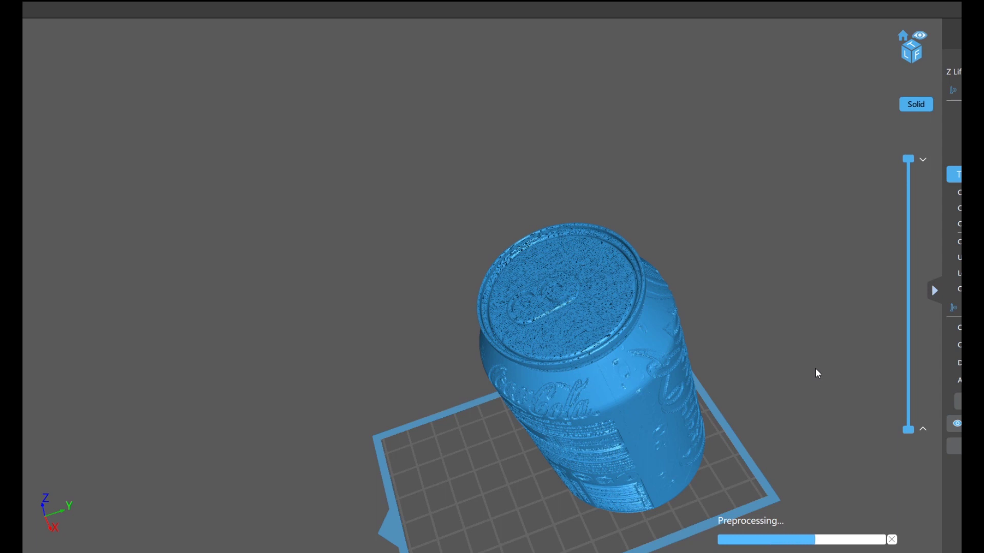
# - Orbit around the tilted can to inspect the lattice support towers along its label side
pyautogui.scroll(2, 817, 373)
pyautogui.moveTo(787, 379); pyautogui.dragTo(789, 292)
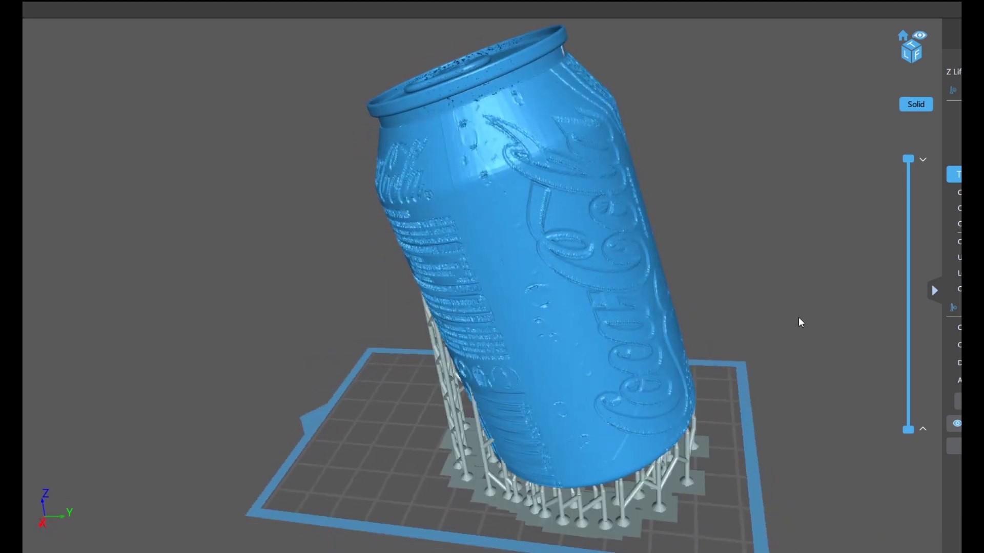
pyautogui.moveTo(748, 352); pyautogui.dragTo(417, 309)
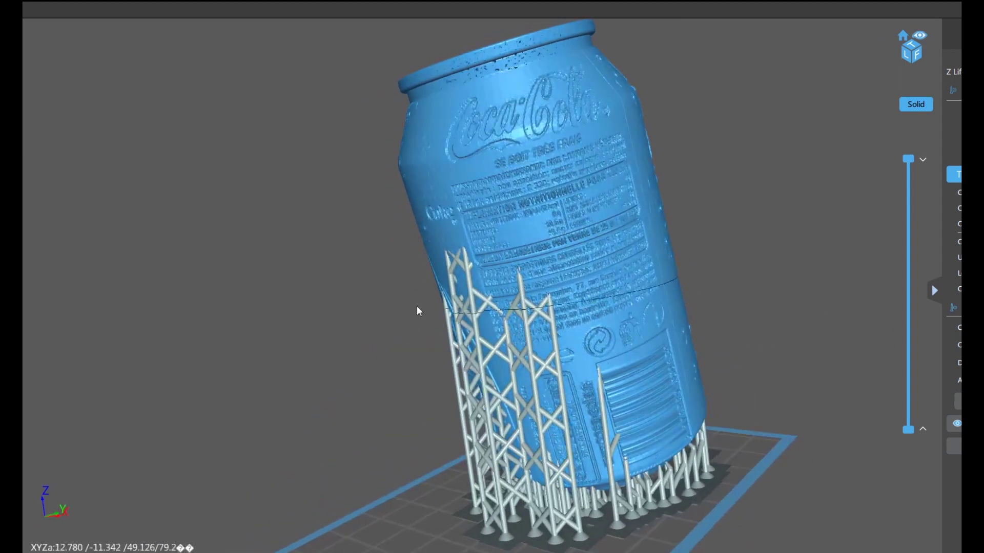
# - Remove all supports and re-tilt the can to -5° on X
pyautogui.press('Delete')
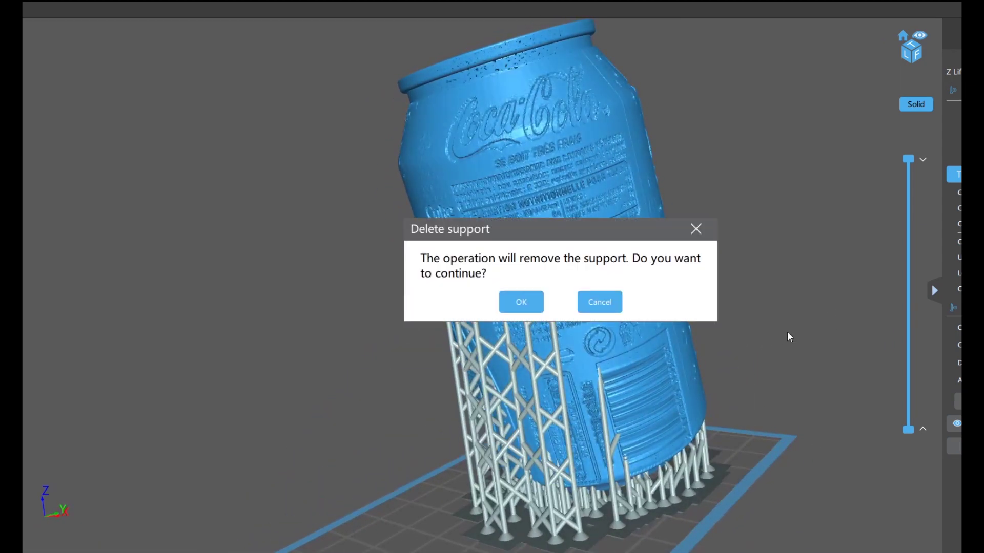
pyautogui.click(519, 302)
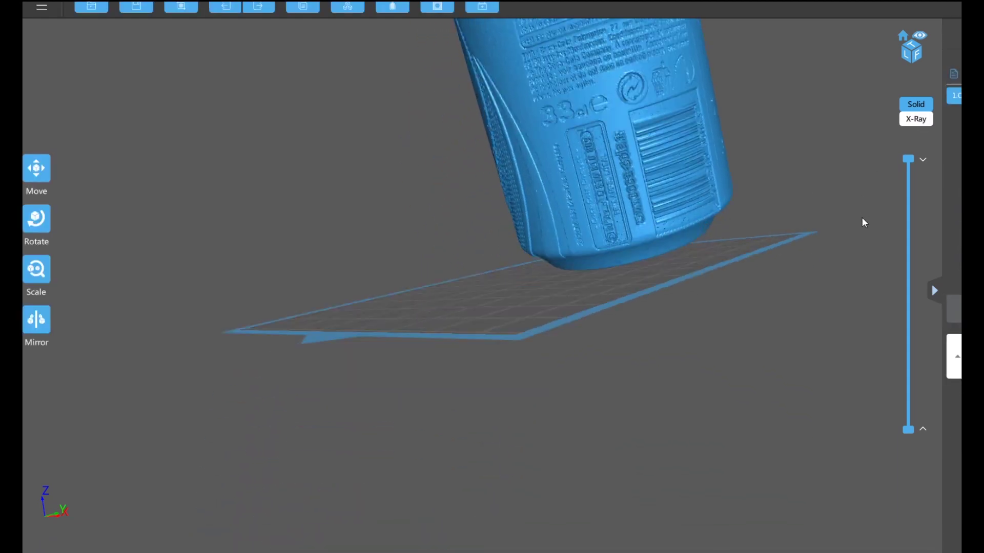
pyautogui.moveTo(860, 220); pyautogui.dragTo(738, 183)
pyautogui.click(733, 179)
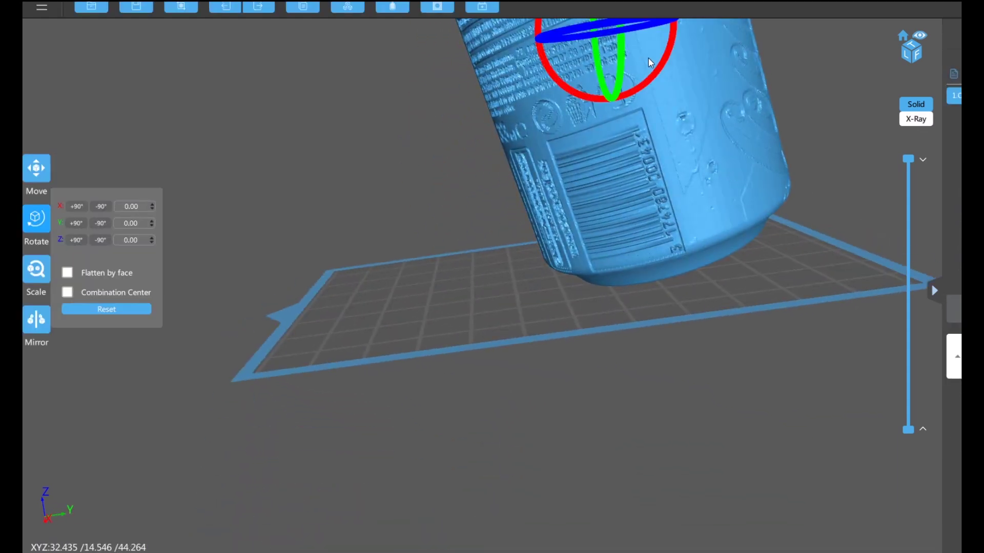
pyautogui.moveTo(668, 57)
pyautogui.mouseDown()
pyautogui.moveTo(659, 61)
pyautogui.moveTo(665, 56)
pyautogui.mouseUp()
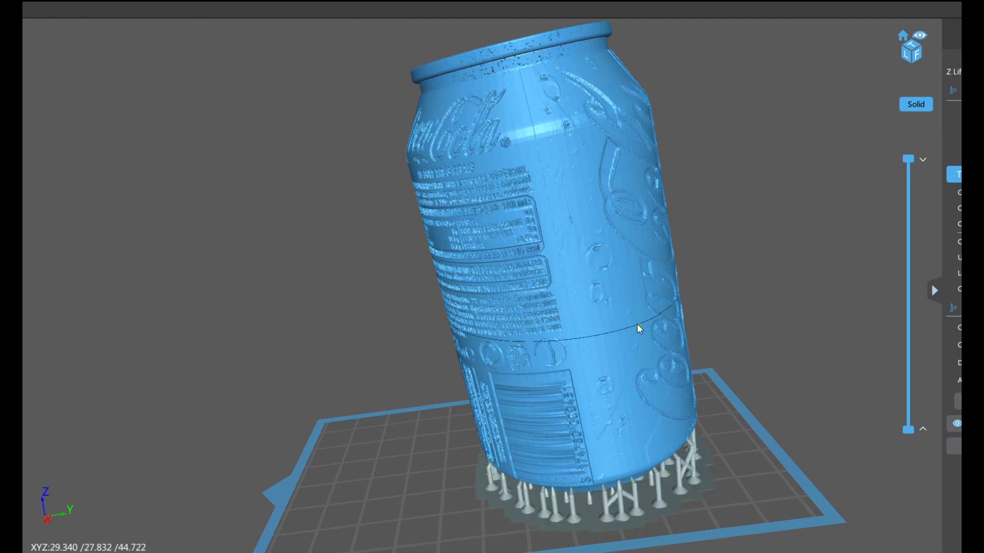
pyautogui.moveTo(740, 324); pyautogui.dragTo(685, 430, button='right')
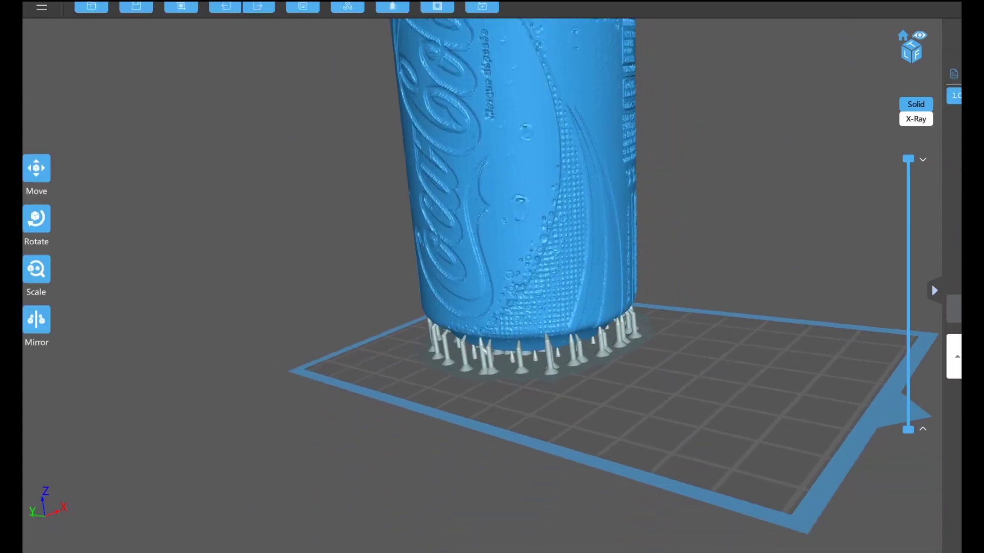
# - Slice the supported can at 2 s exposure and 0.050 mm layers, then return to the model view
pyautogui.click(953, 446)
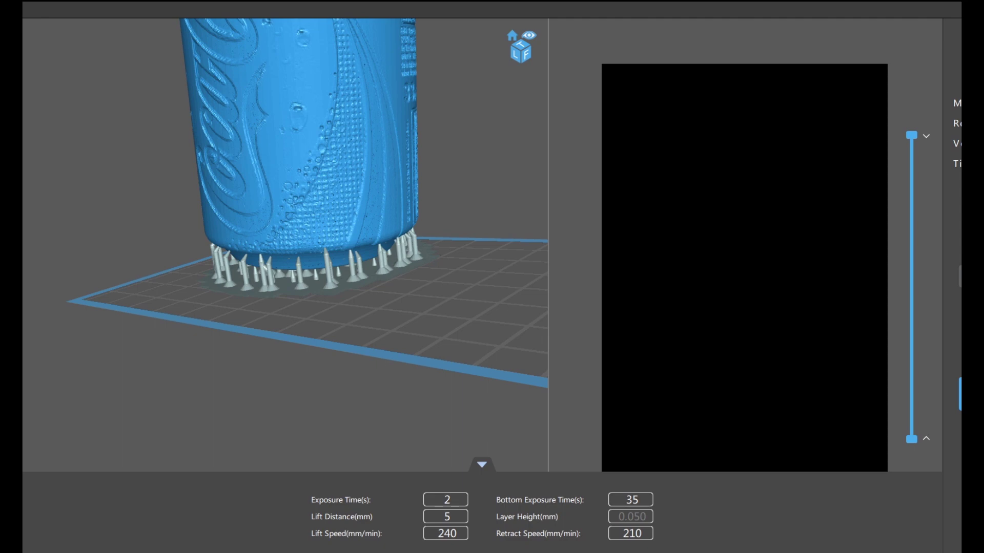
pyautogui.scroll(-2, 351, 222)
pyautogui.scroll(3, 377, 220)
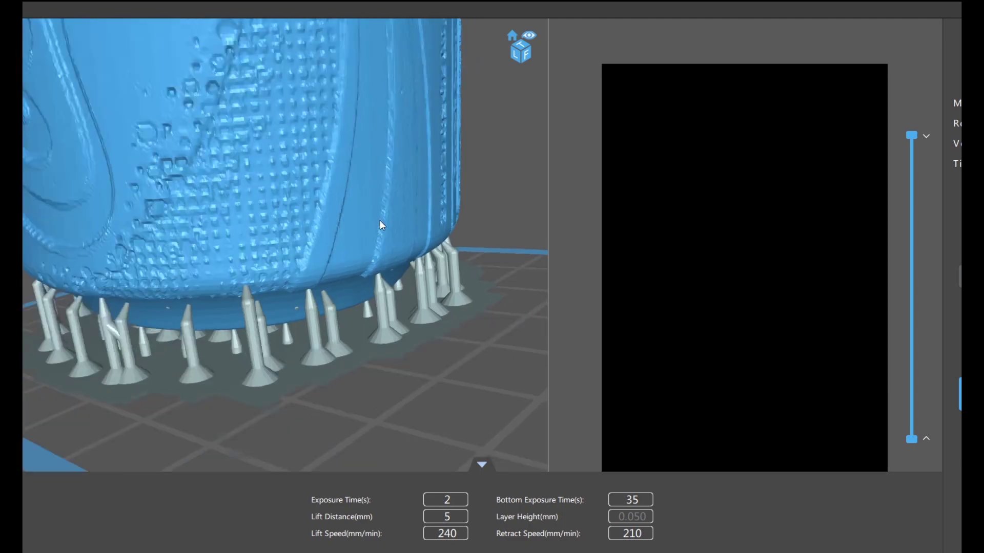
pyautogui.scroll(-3, 380, 219)
pyautogui.moveTo(380, 219); pyautogui.dragTo(518, 256)
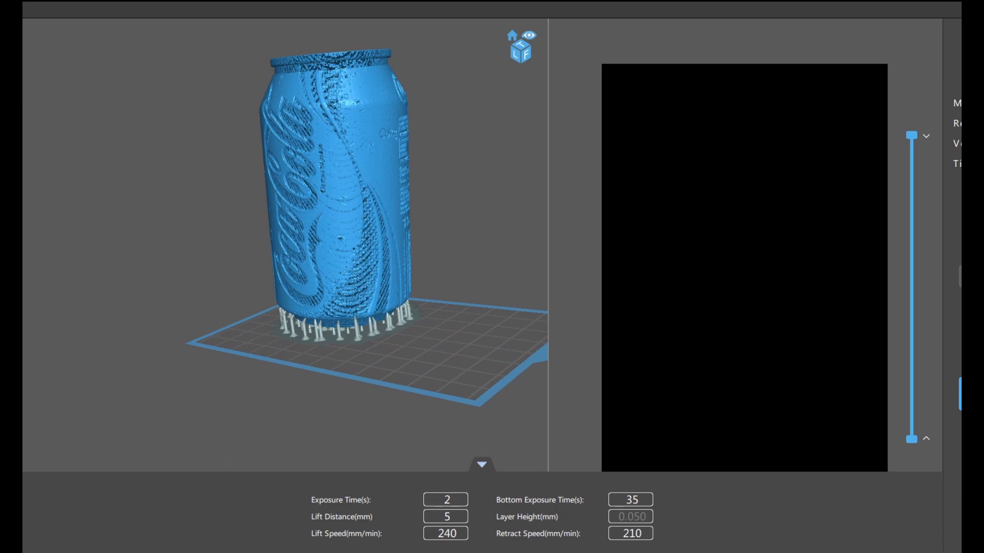
pyautogui.click(931, 282)
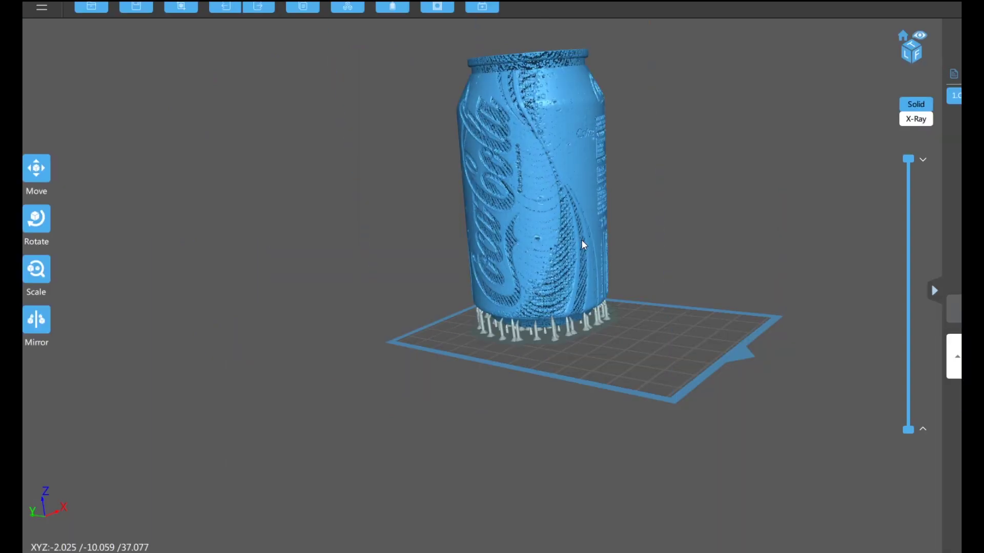
pyautogui.moveTo(582, 241); pyautogui.dragTo(707, 313)
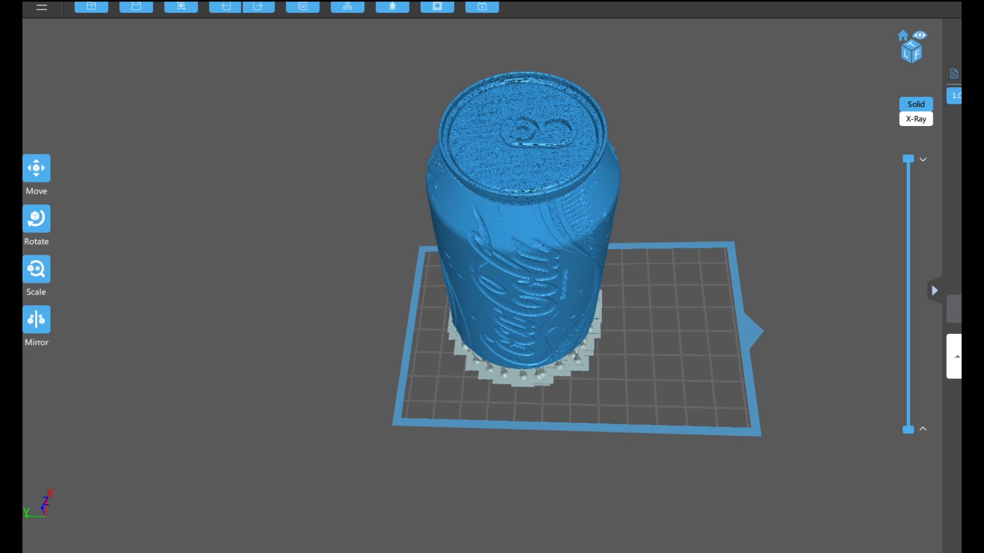
pyautogui.click(953, 308)
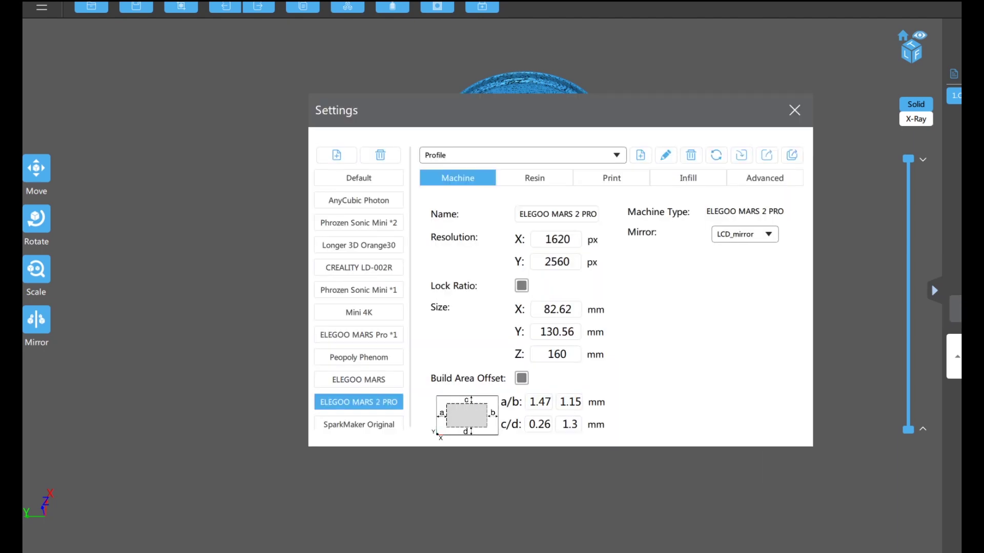
pyautogui.click(590, 180)
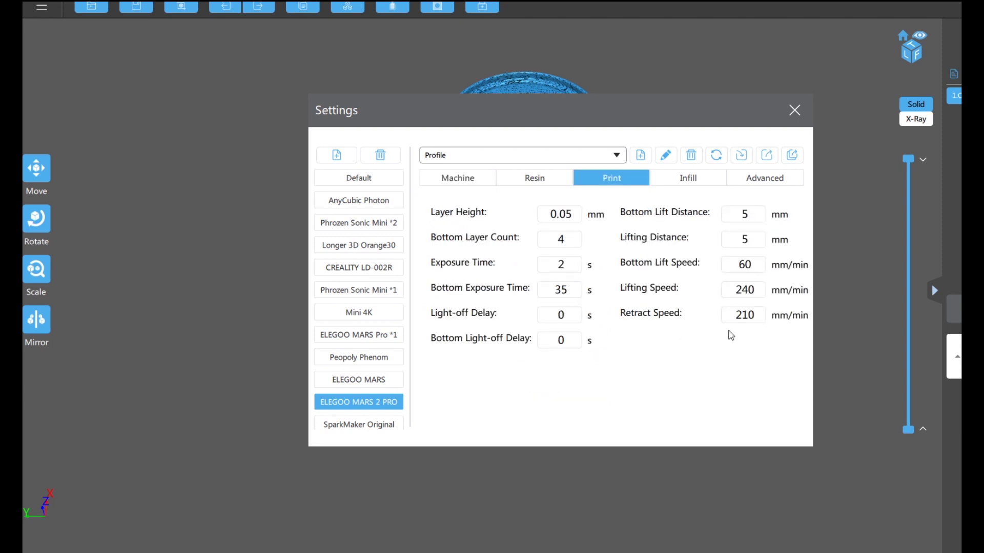
pyautogui.moveTo(761, 295); pyautogui.dragTo(712, 288)
pyautogui.click(764, 297)
pyautogui.moveTo(764, 297); pyautogui.dragTo(730, 298)
pyautogui.moveTo(702, 111); pyautogui.dragTo(514, 96)
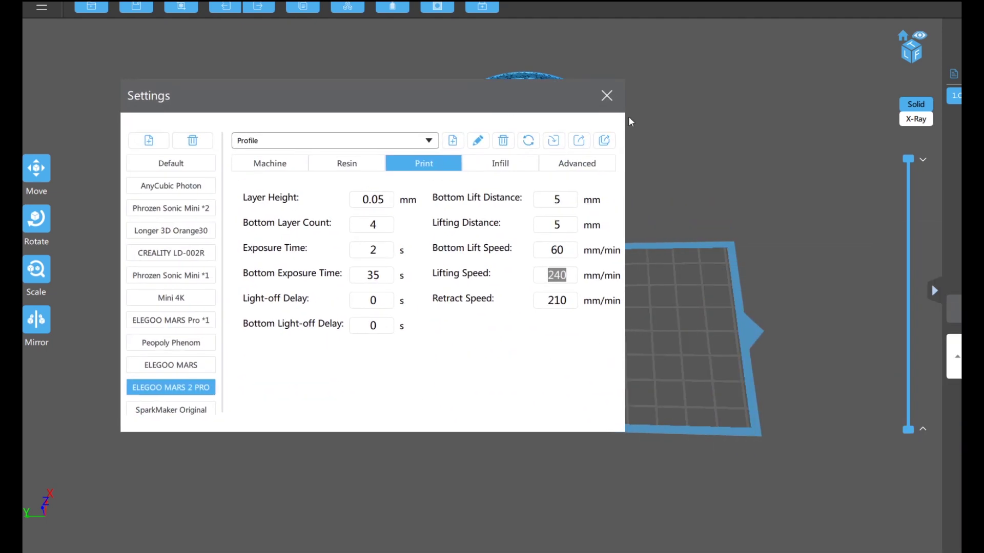
pyautogui.click(608, 96)
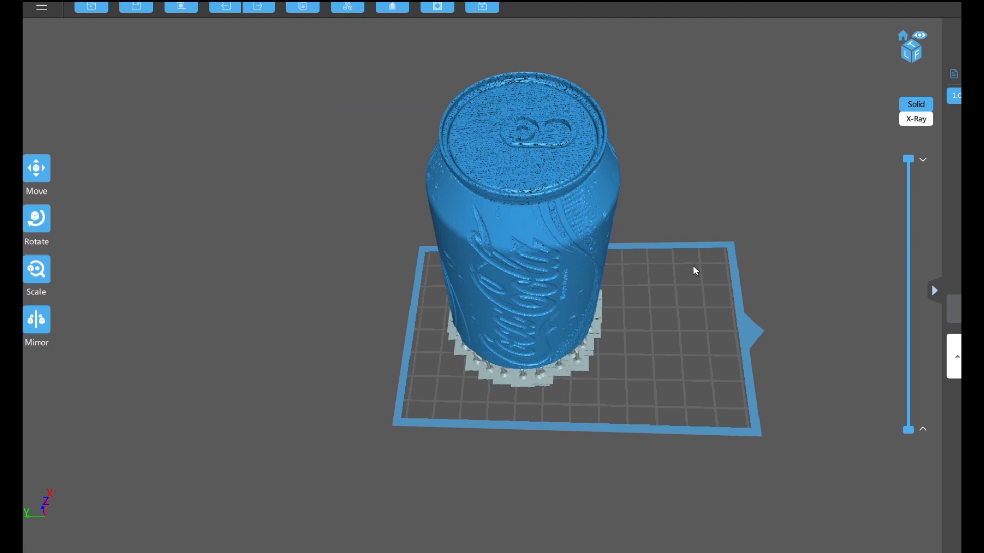